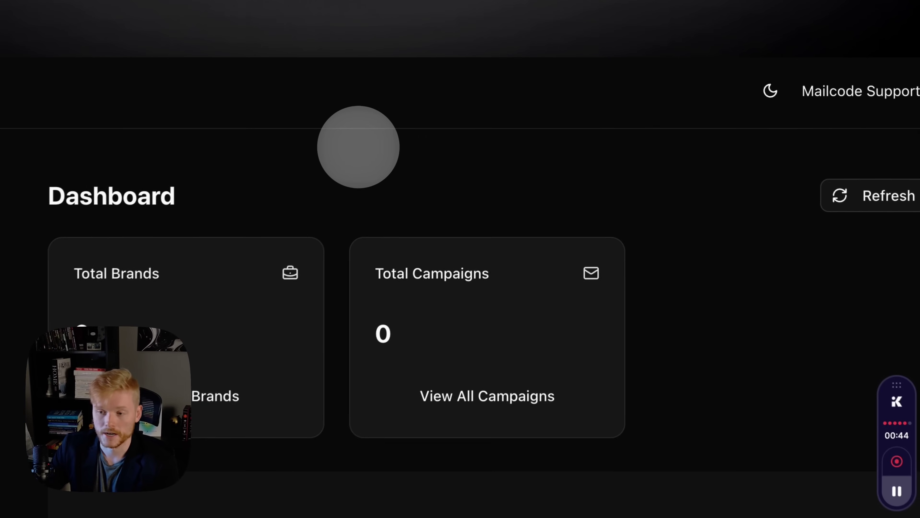
Switch the dashboard to light theme and back to dark, then review its zero brand and campaign totals
{"action": "left_click", "coordinate": [676, 90]}
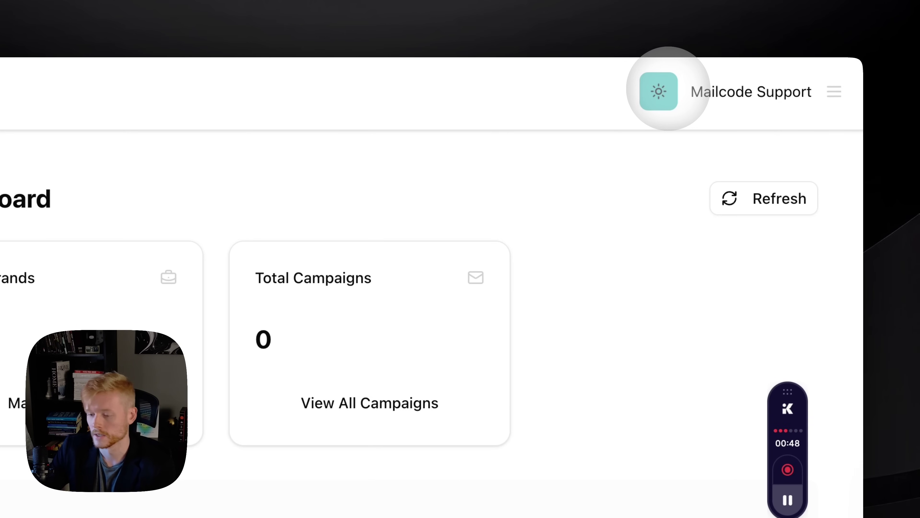
{"action": "left_click", "coordinate": [668, 88]}
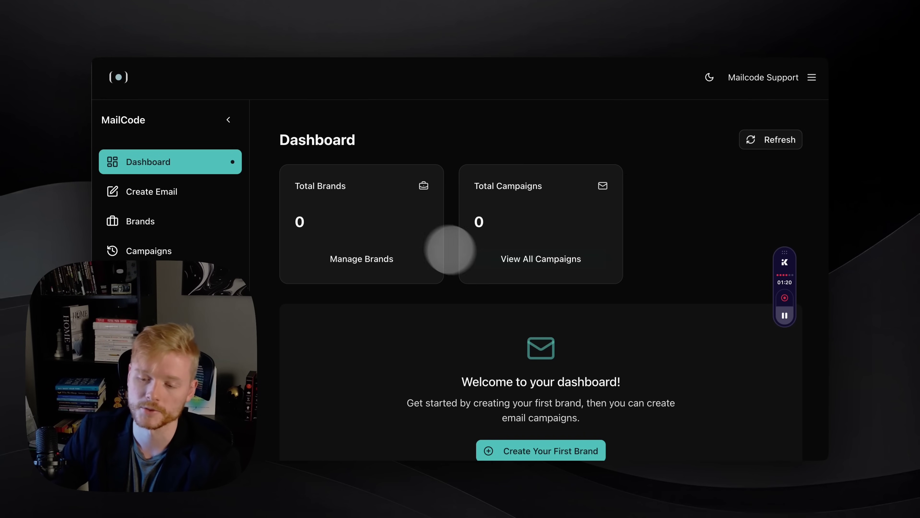
{"action": "scroll", "coordinate": [617, 256], "scroll_direction": "down", "scroll_amount": 2}
{"action": "scroll", "coordinate": [610, 319], "scroll_direction": "up", "scroll_amount": 2}
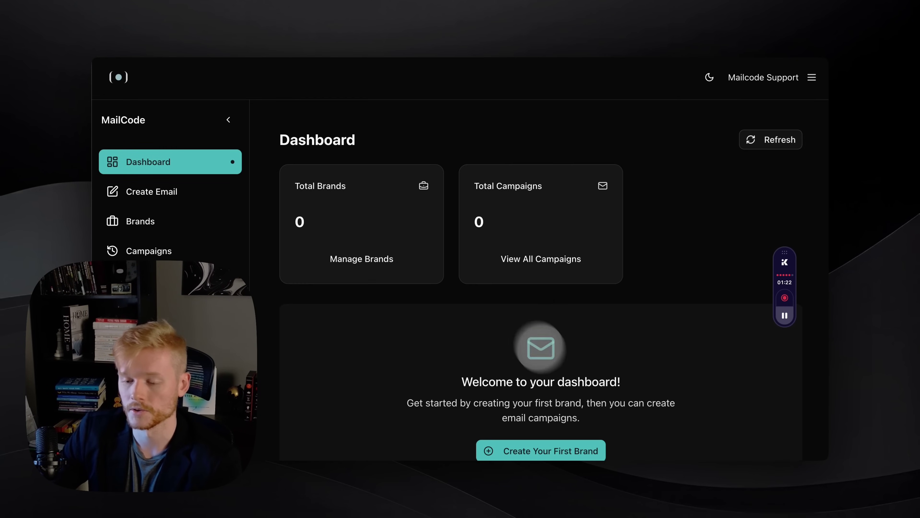
{"action": "scroll", "coordinate": [599, 410], "scroll_direction": "down", "scroll_amount": 3}
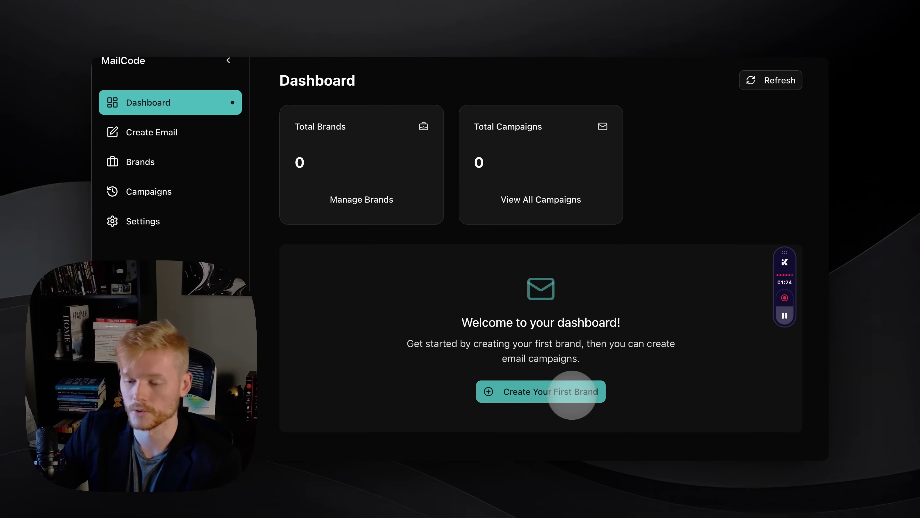
{"action": "scroll", "coordinate": [611, 289], "scroll_direction": "up", "scroll_amount": 3}
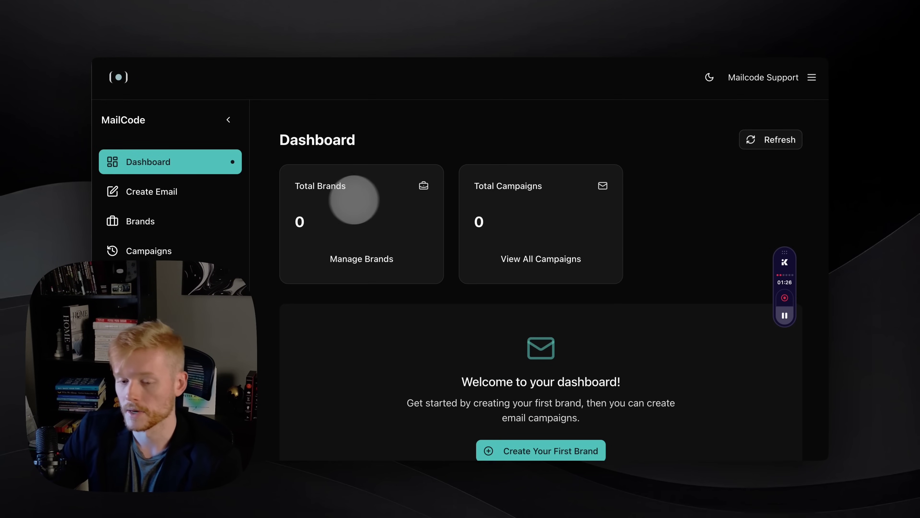
{"action": "double_click", "coordinate": [269, 266]}
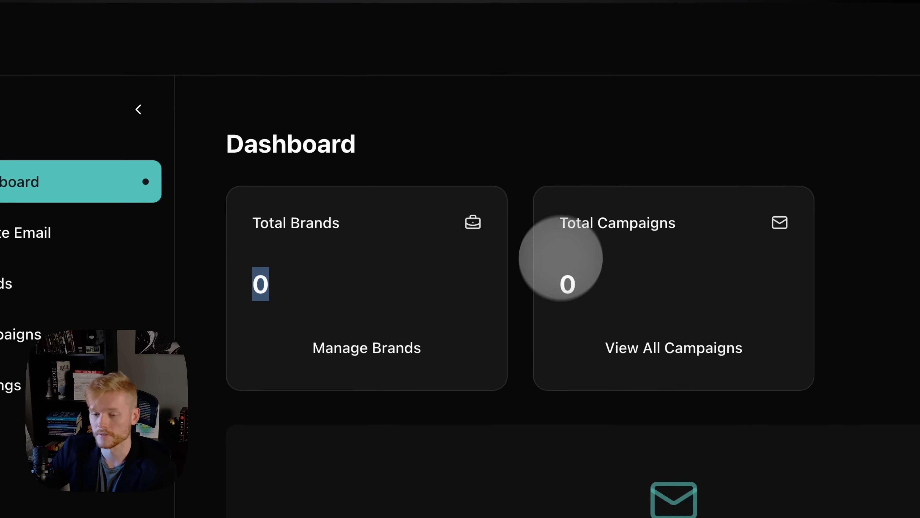
{"action": "left_click", "coordinate": [565, 266]}
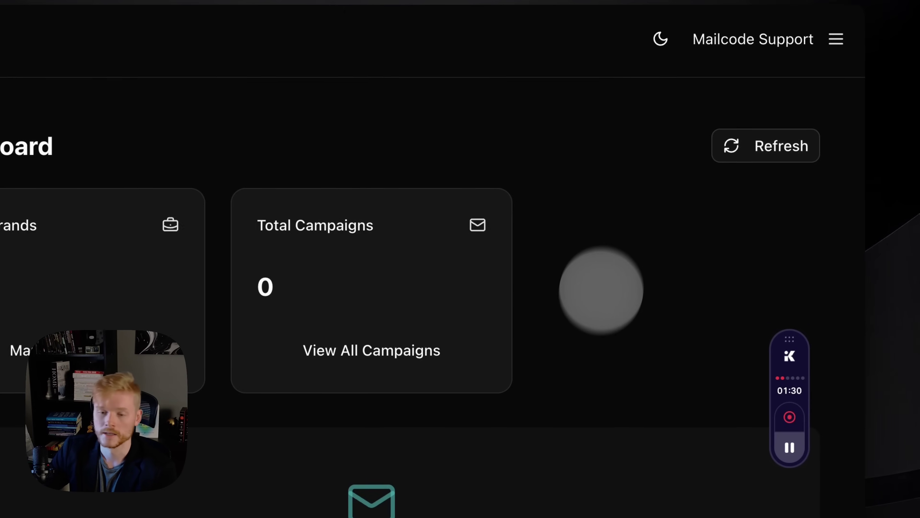
{"action": "mouse_move", "coordinate": [185, 195]}
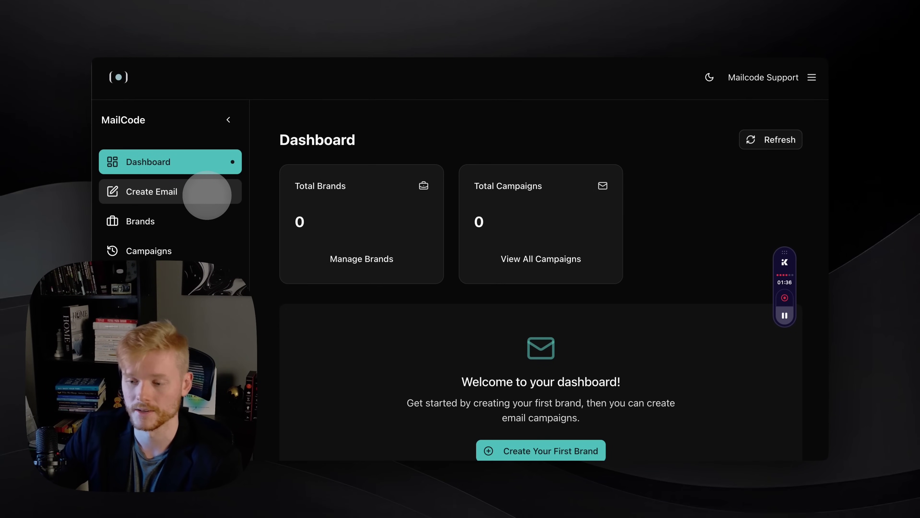
Visit the Create Email, Brands, Campaigns, Settings and Dashboard pages, ending on the empty Brands page
{"action": "left_click", "coordinate": [207, 195]}
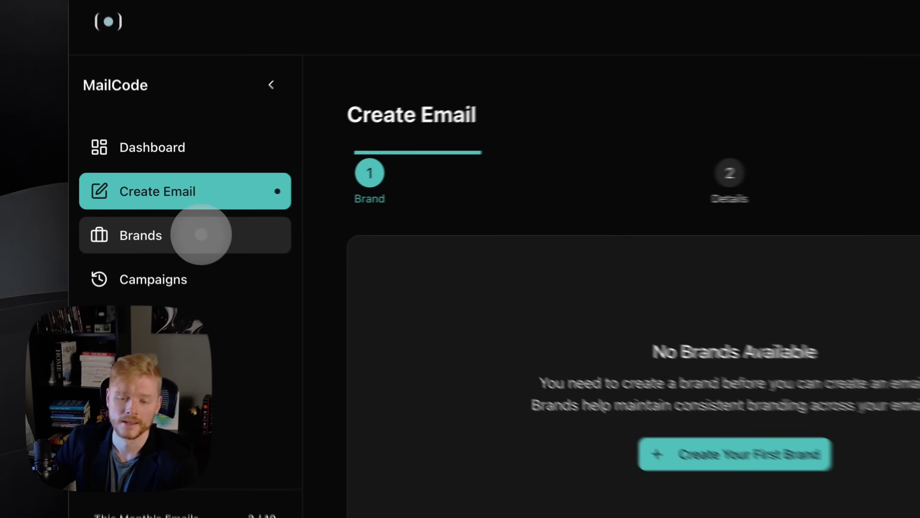
{"action": "left_click", "coordinate": [201, 235]}
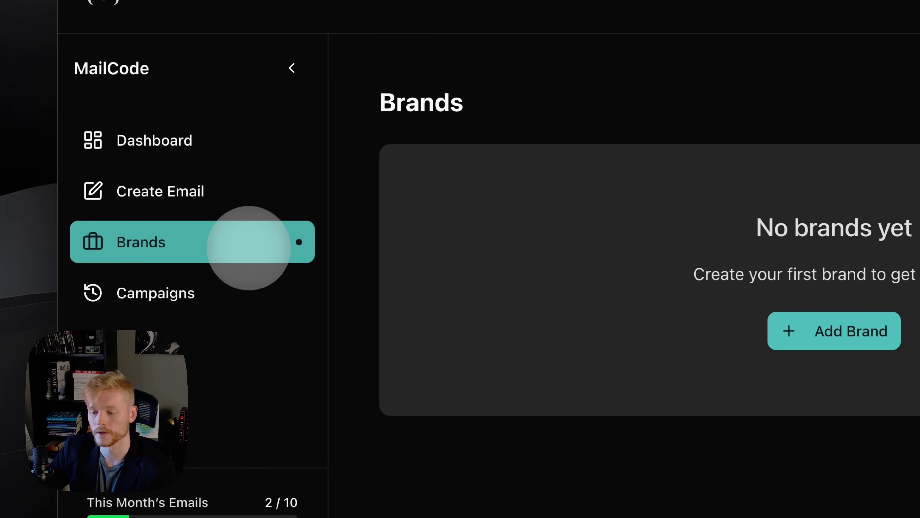
{"action": "left_click", "coordinate": [216, 286]}
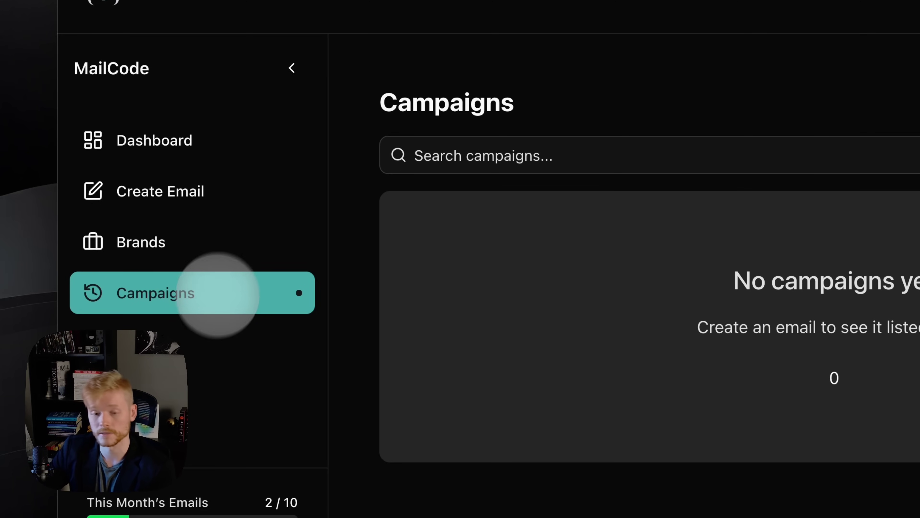
{"action": "left_click", "coordinate": [202, 349]}
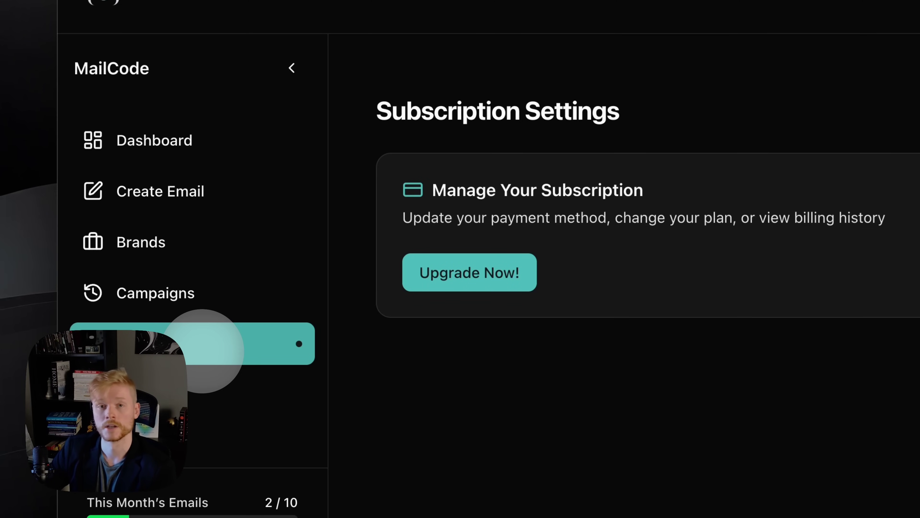
{"action": "left_click", "coordinate": [180, 141]}
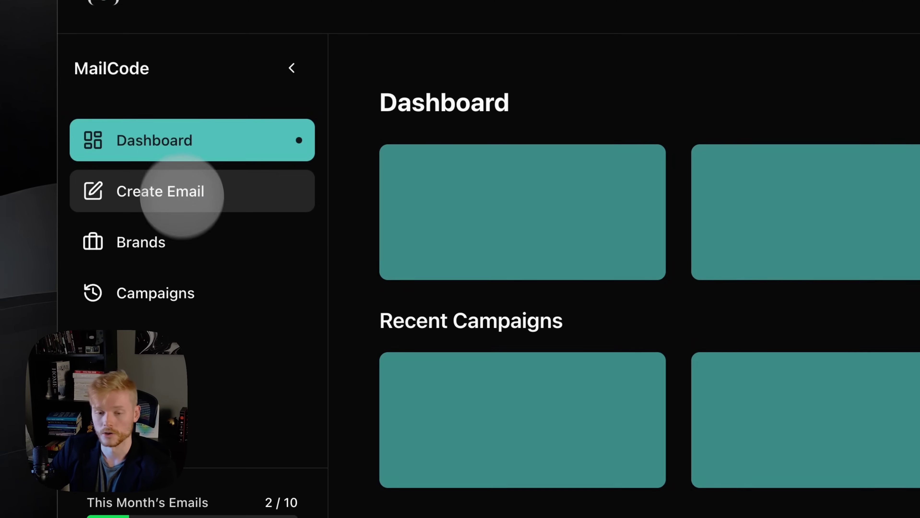
{"action": "left_click", "coordinate": [184, 232]}
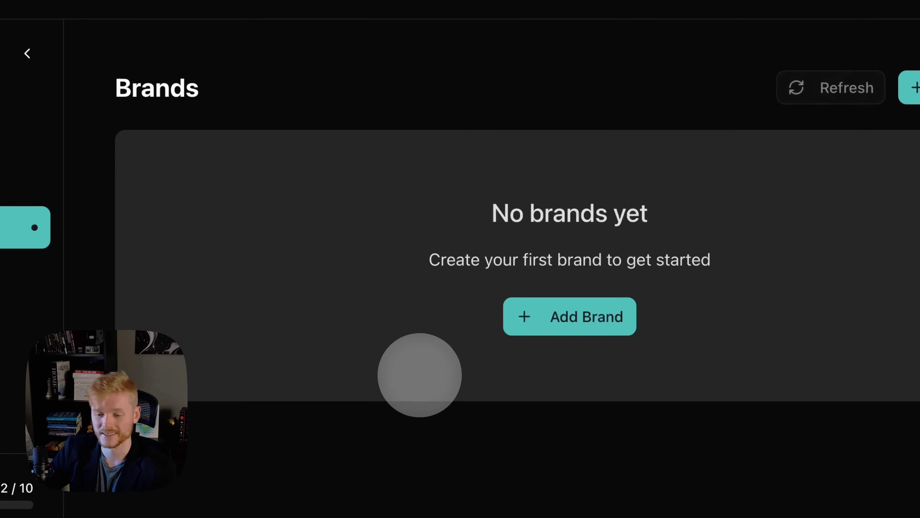
Add a new brand and enter Mailcode as its name
{"action": "left_click", "coordinate": [528, 317]}
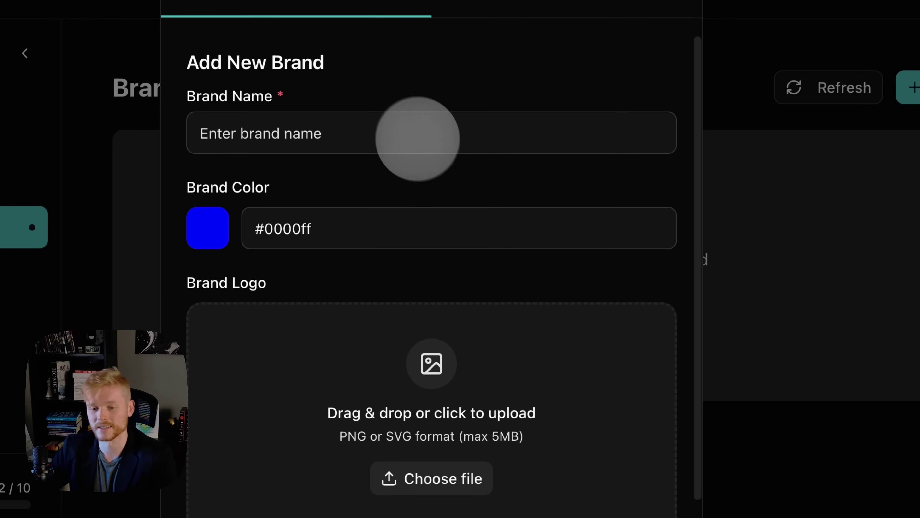
{"action": "left_click", "coordinate": [416, 137]}
{"action": "type", "text": "A"}
{"action": "key", "text": "BackSpace"}
{"action": "type", "text": "Mailcode"}
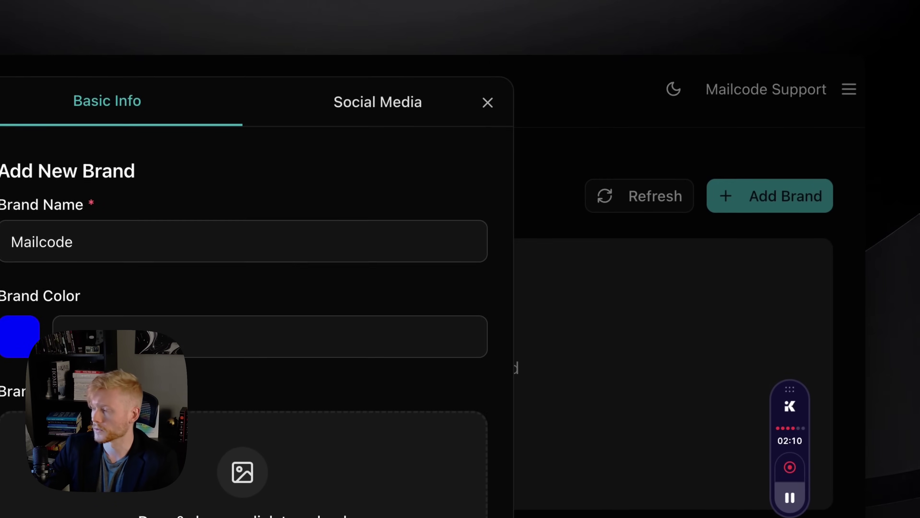
Replace the brand colour 0000ff with the copied code #96BAC4
{"action": "key", "text": "super+c"}
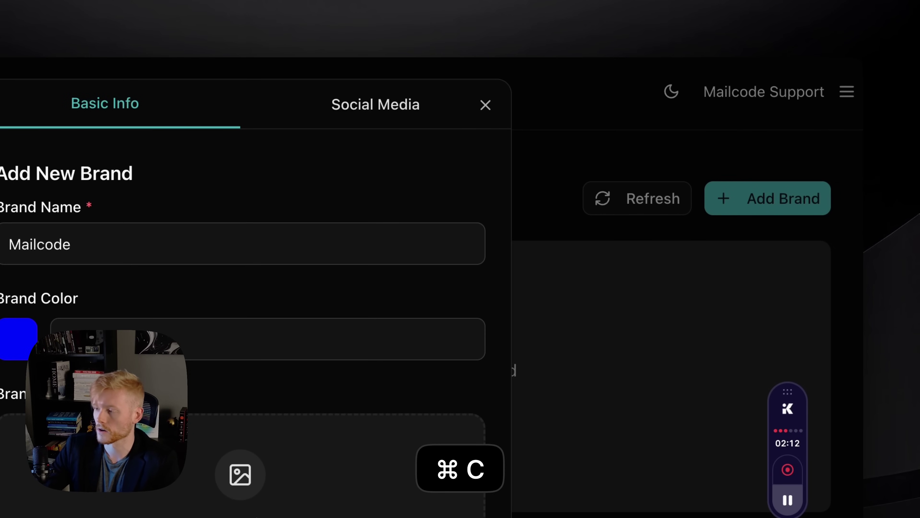
{"action": "left_click", "coordinate": [226, 332]}
{"action": "double_click", "coordinate": [308, 296]}
{"action": "key", "text": "super+v"}
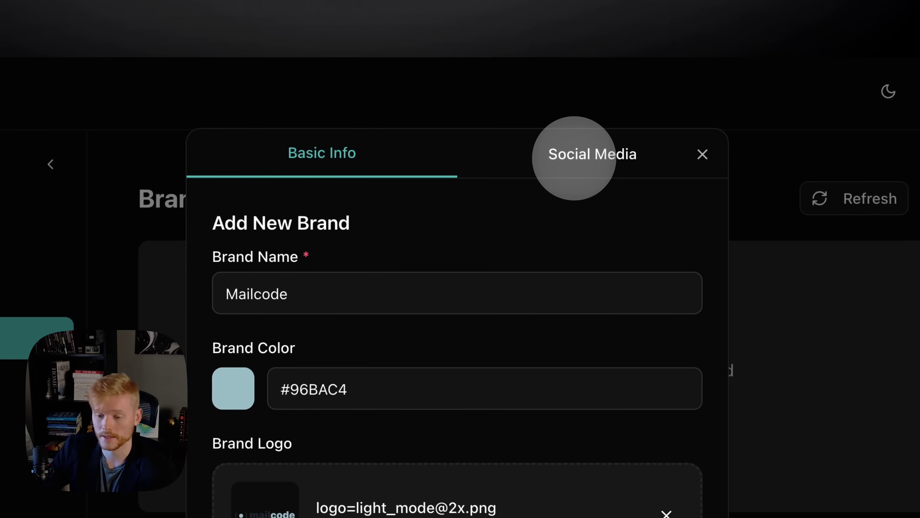
In Social Media, add Facebook, Instagram, X, LinkedIn, YouTube, Spotify and TikTok links
{"action": "left_click", "coordinate": [575, 159]}
{"action": "left_click", "coordinate": [349, 103]}
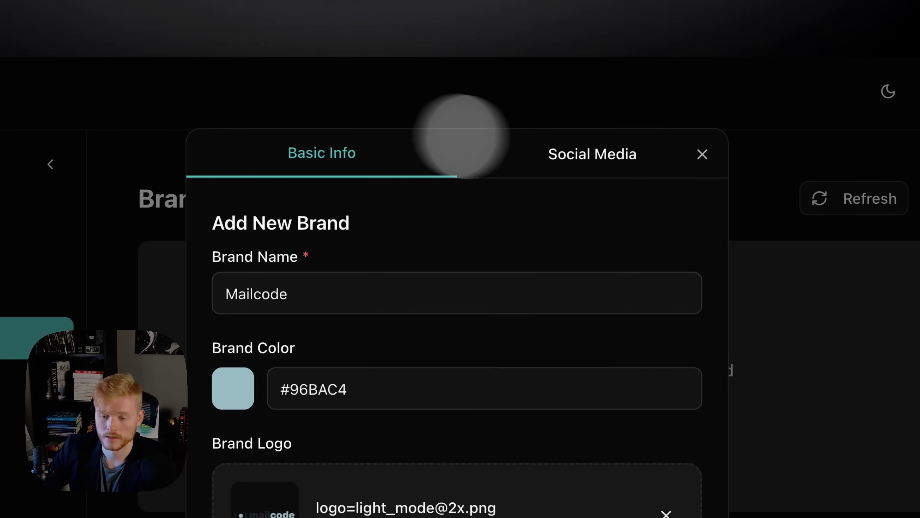
{"action": "left_click", "coordinate": [622, 154]}
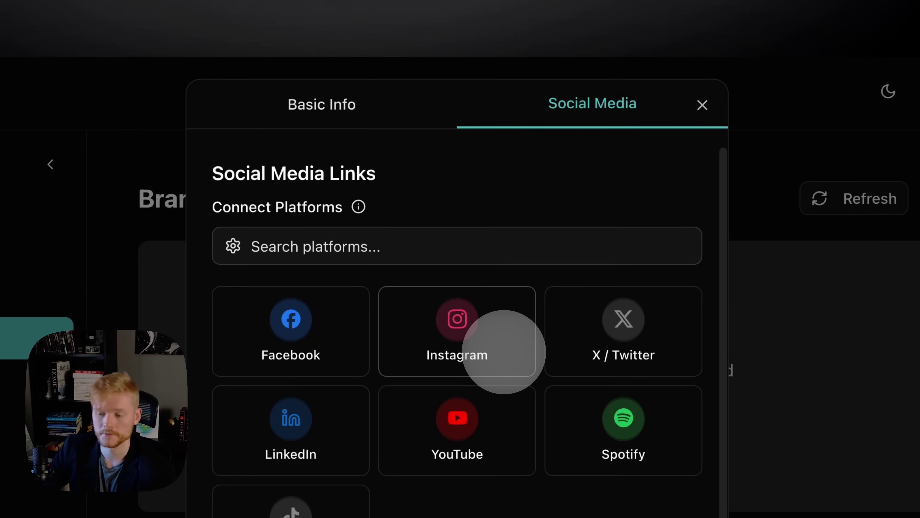
{"action": "left_click", "coordinate": [303, 259]}
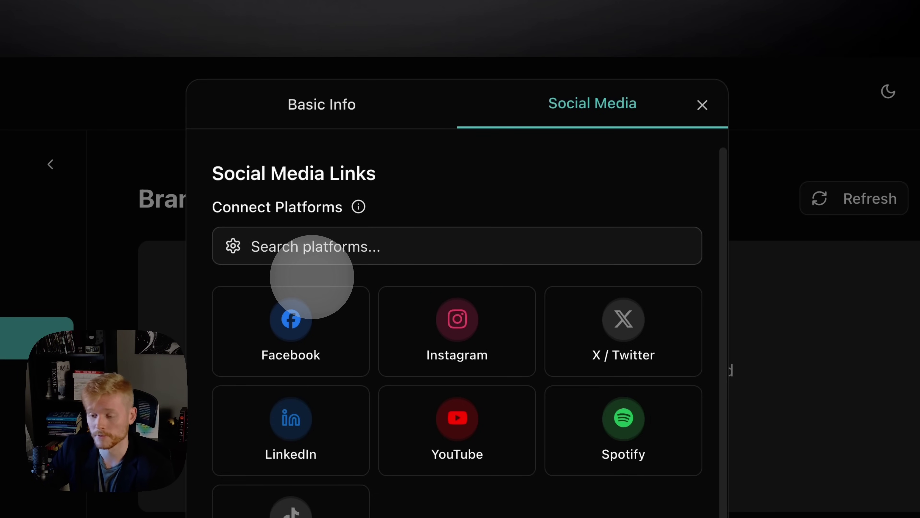
{"action": "left_click", "coordinate": [308, 314]}
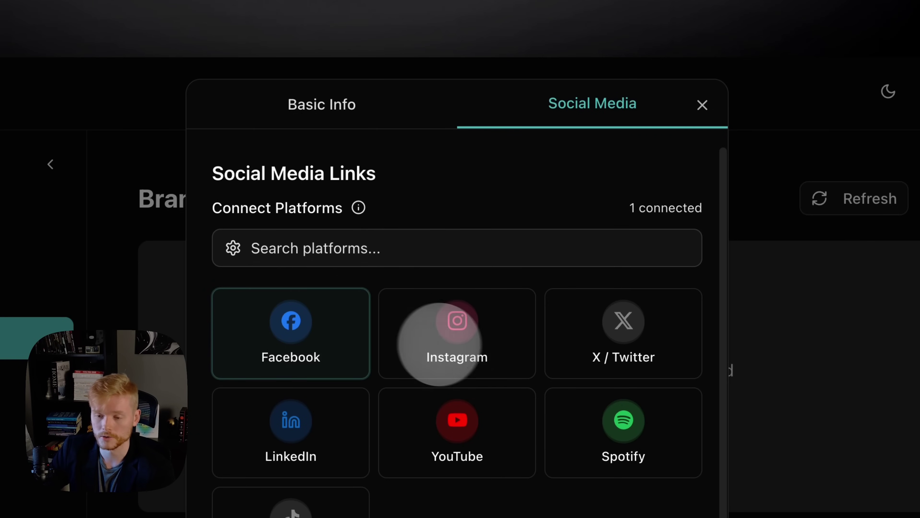
{"action": "left_click", "coordinate": [443, 345]}
{"action": "left_click", "coordinate": [580, 336]}
{"action": "scroll", "coordinate": [616, 350], "scroll_direction": "down", "scroll_amount": 3}
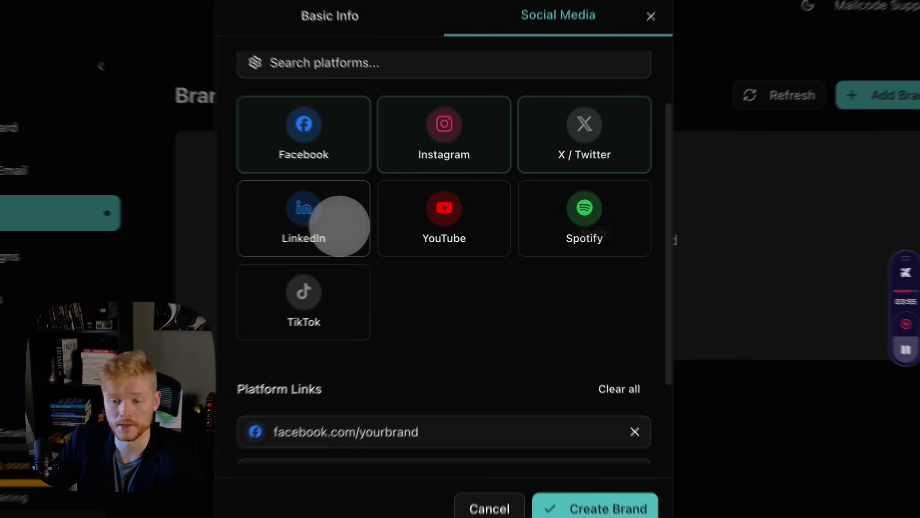
{"action": "left_click", "coordinate": [392, 231]}
{"action": "left_click", "coordinate": [472, 234]}
{"action": "left_click", "coordinate": [527, 233]}
{"action": "left_click", "coordinate": [298, 314]}
{"action": "scroll", "coordinate": [462, 301], "scroll_direction": "down", "scroll_amount": 5}
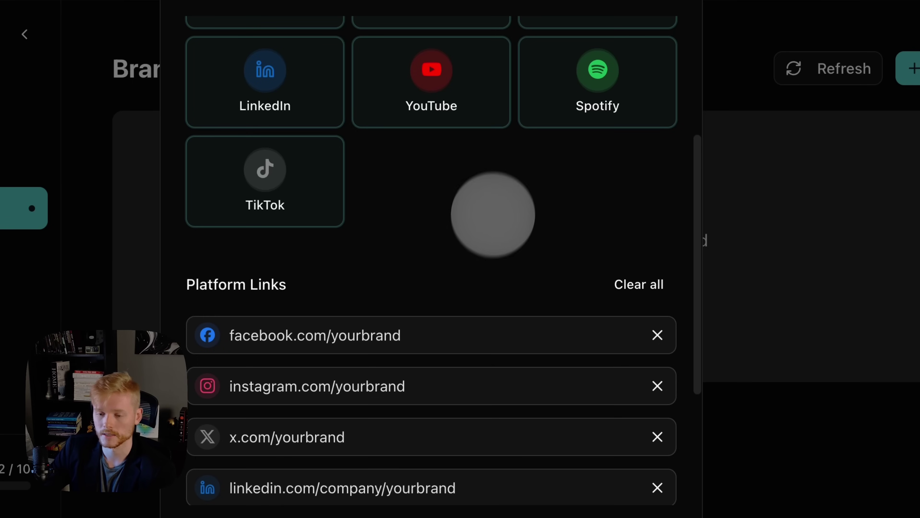
{"action": "scroll", "coordinate": [545, 273], "scroll_direction": "down", "scroll_amount": 4}
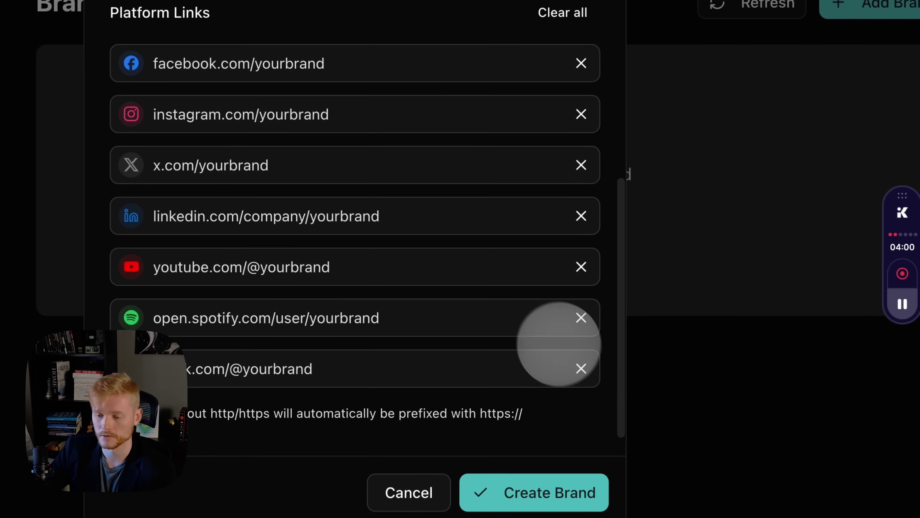
Remove the TikTok and Spotify rows and enter facebook.com, instagram.com and x.com links
{"action": "left_click", "coordinate": [657, 431]}
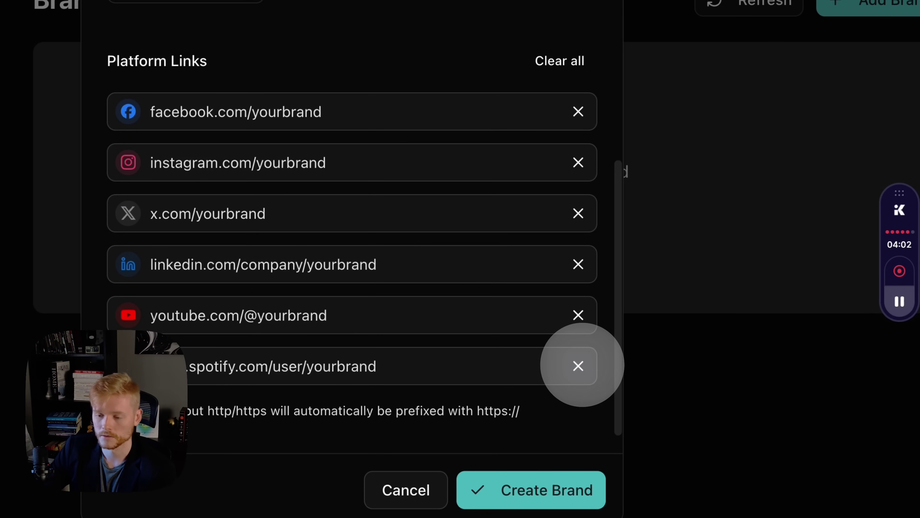
{"action": "left_click", "coordinate": [579, 366]}
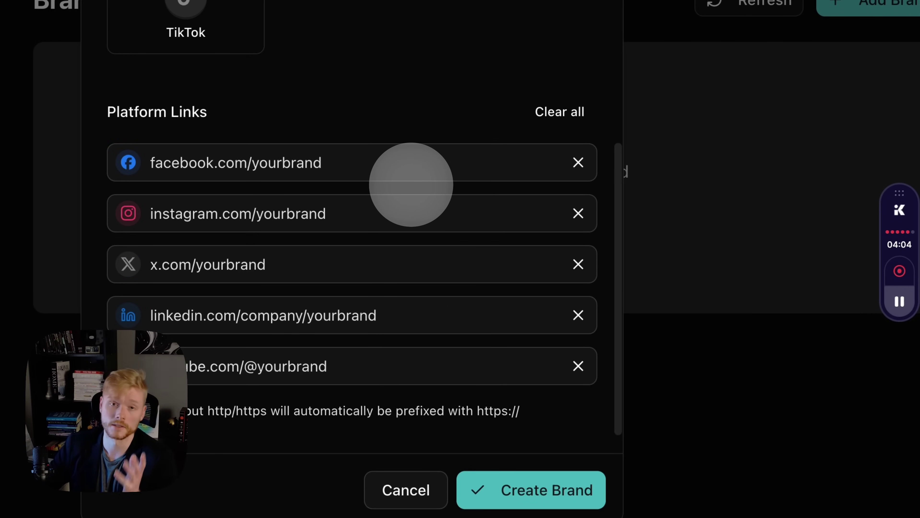
{"action": "left_click", "coordinate": [411, 162]}
{"action": "type", "text": "fa"}
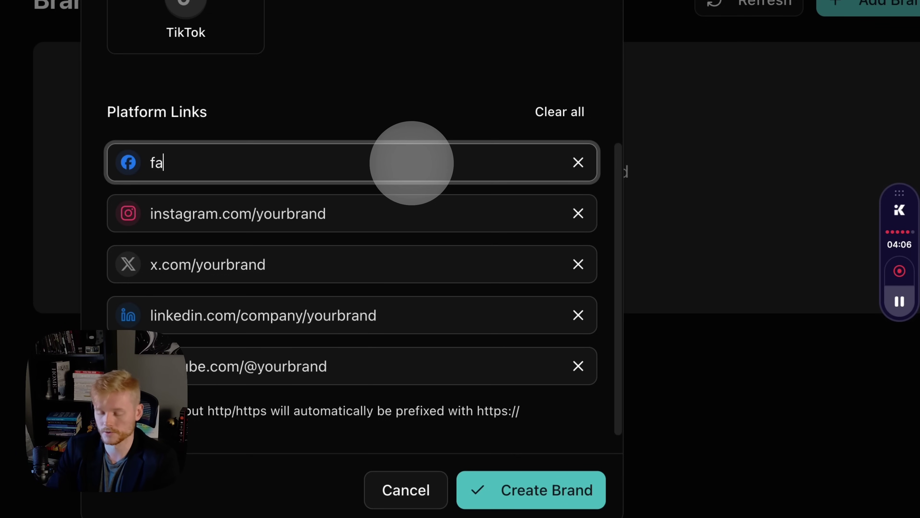
{"action": "type", "text": "cebook.com"}
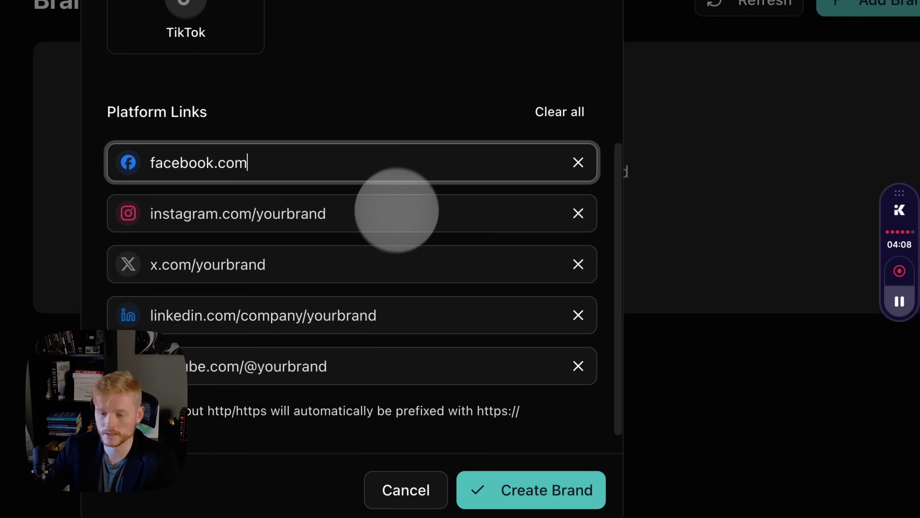
{"action": "left_click", "coordinate": [392, 221]}
{"action": "type", "text": "instr"}
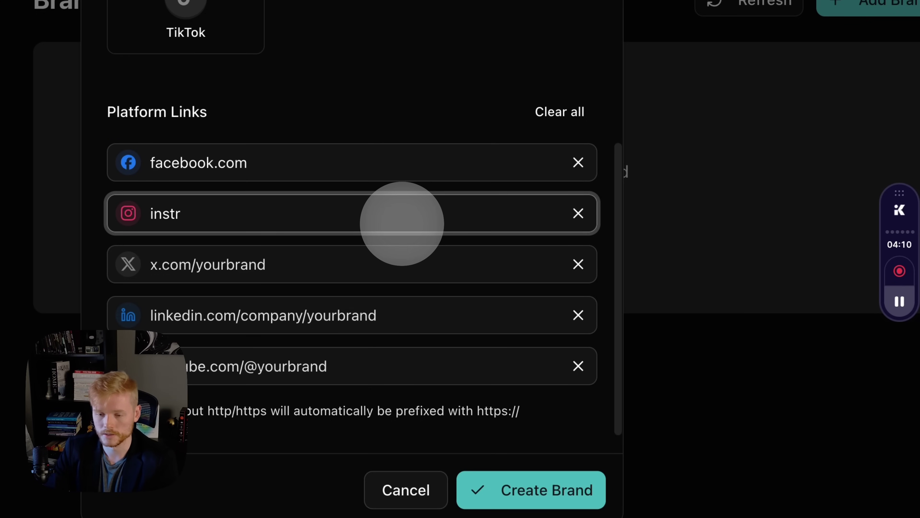
{"action": "key", "text": "BackSpace"}
{"action": "type", "text": "a"}
{"action": "type", "text": "gram"}
{"action": "type", "text": "/.com"}
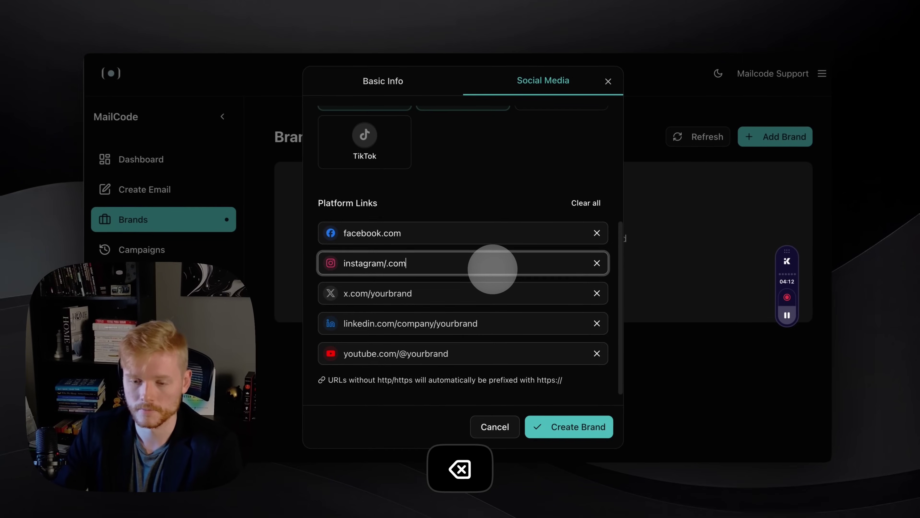
{"action": "key", "text": "BackSpace"}
{"action": "key", "text": "BackSpace"}
{"action": "key", "text": "BackSpace"}
{"action": "key", "text": "BackSpace"}
{"action": "key", "text": "BackSpace"}
{"action": "type", "text": ".com"}
{"action": "left_click", "coordinate": [490, 295]}
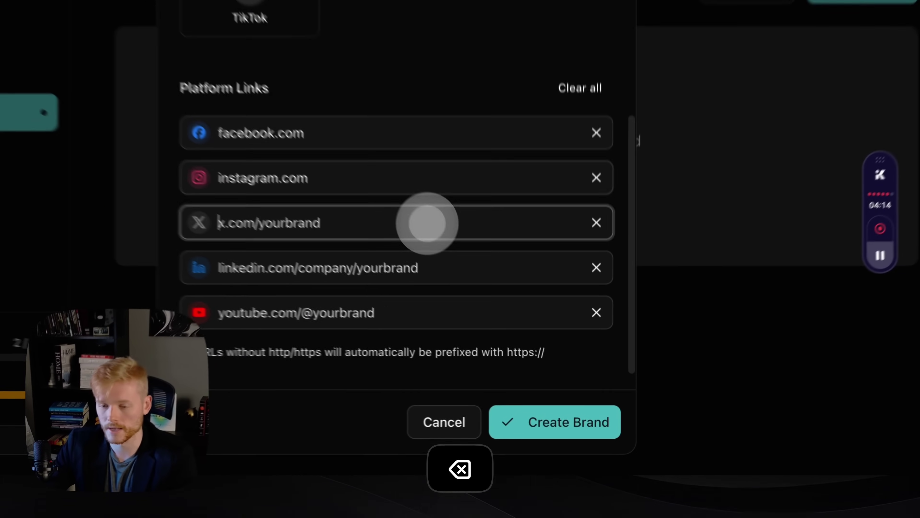
{"action": "type", "text": "x.com"}
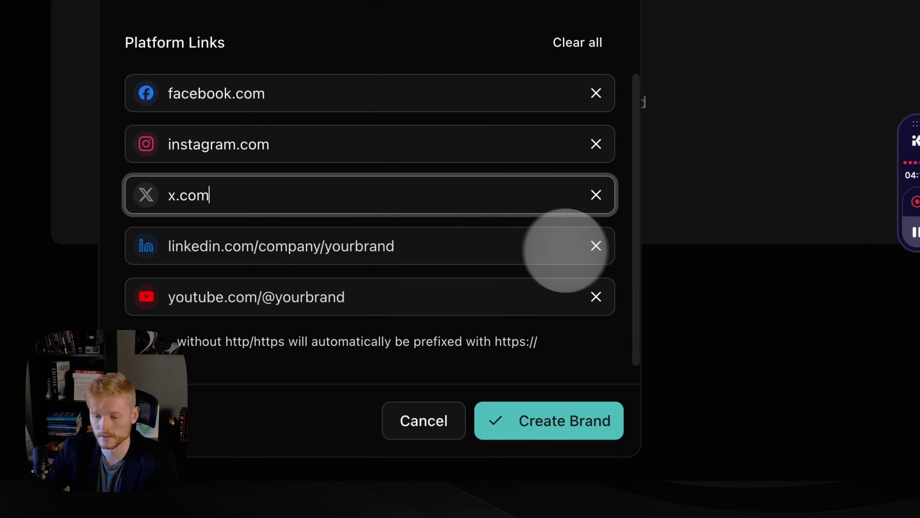
Remove the LinkedIn and YouTube rows and create the Mailcode App brand
{"action": "left_click", "coordinate": [595, 248]}
{"action": "left_click", "coordinate": [596, 296]}
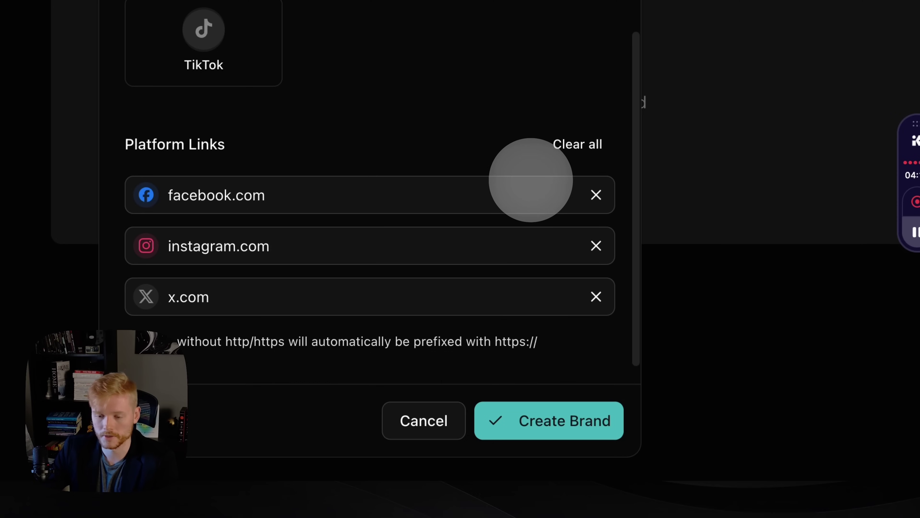
{"action": "scroll", "coordinate": [530, 180], "scroll_direction": "up", "scroll_amount": 3}
{"action": "scroll", "coordinate": [530, 180], "scroll_direction": "up", "scroll_amount": 3}
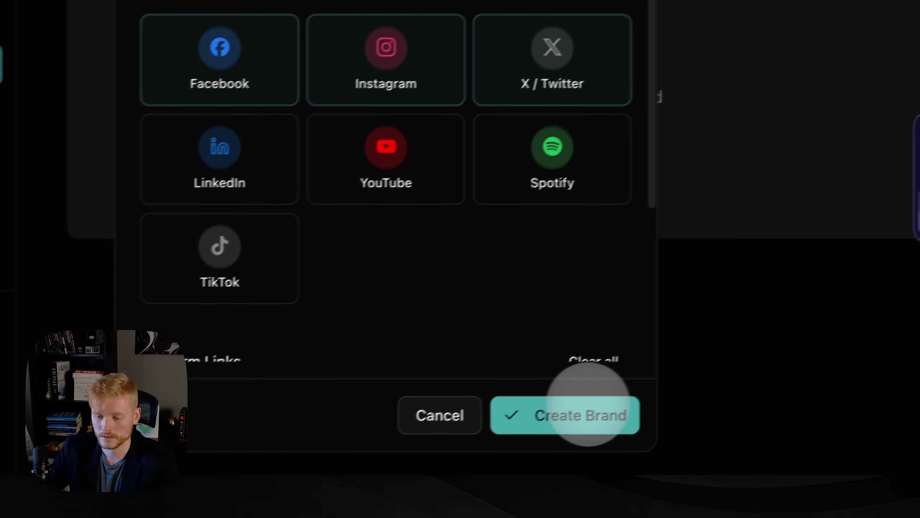
{"action": "left_click", "coordinate": [591, 404]}
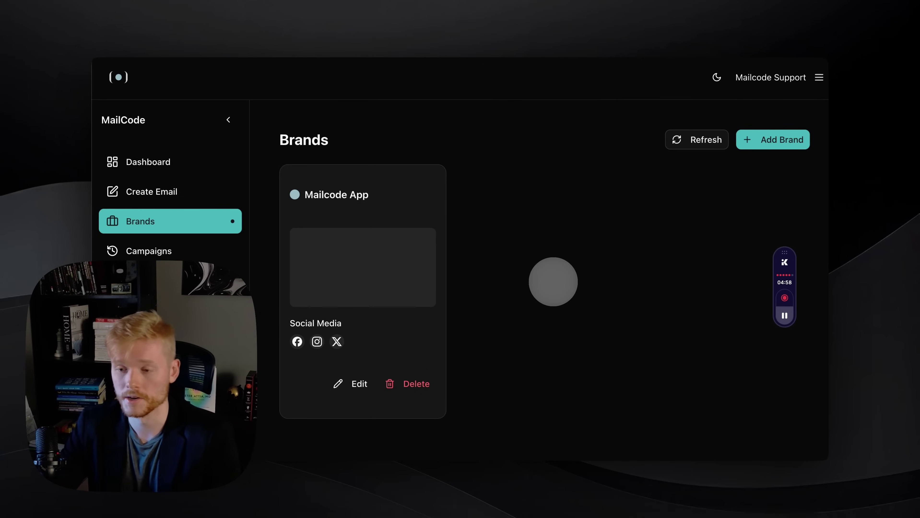
Refresh the Brands list so the Mailcode App logo appears, then start a new email
{"action": "left_click", "coordinate": [682, 140]}
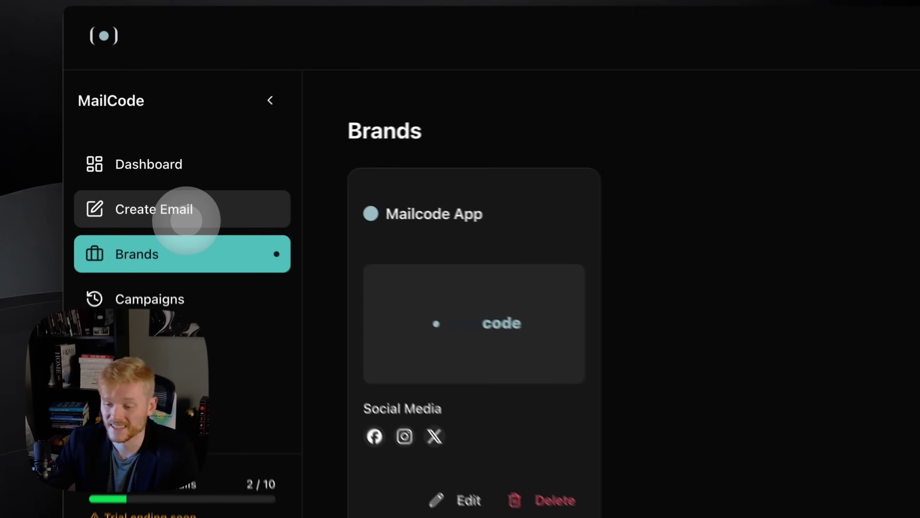
{"action": "left_click", "coordinate": [171, 192]}
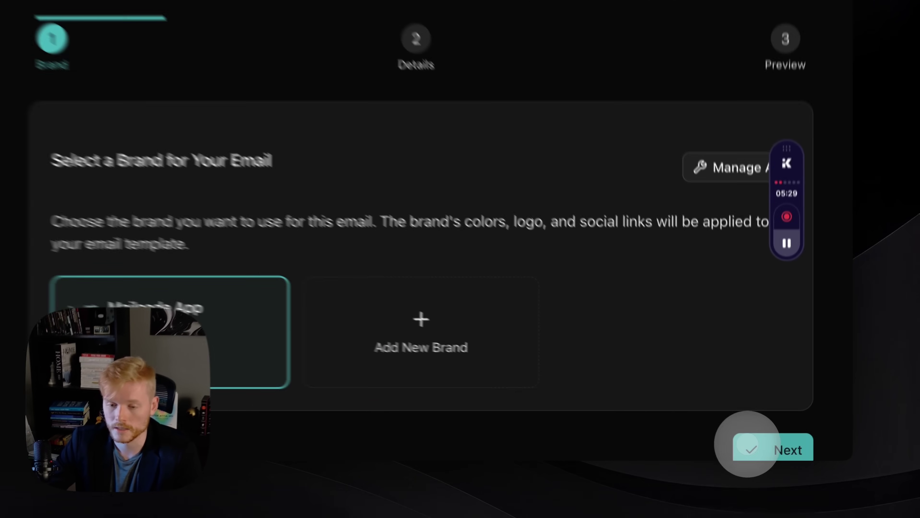
{"action": "left_click", "coordinate": [759, 453]}
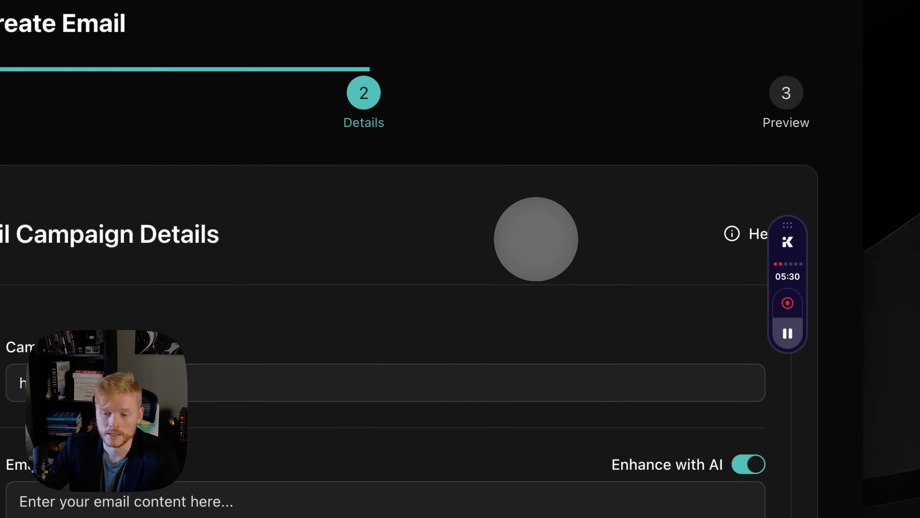
{"action": "scroll", "coordinate": [537, 228], "scroll_direction": "down", "scroll_amount": 1}
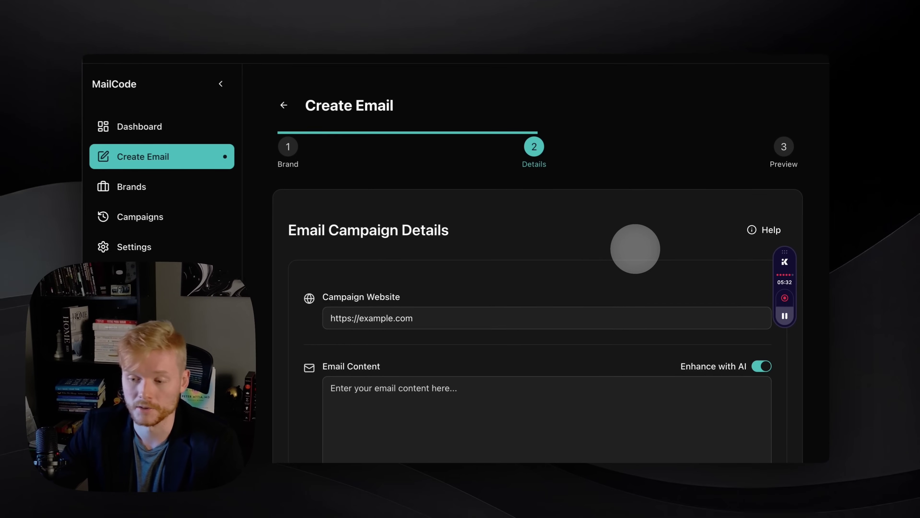
{"action": "scroll", "coordinate": [637, 250], "scroll_direction": "down", "scroll_amount": 3}
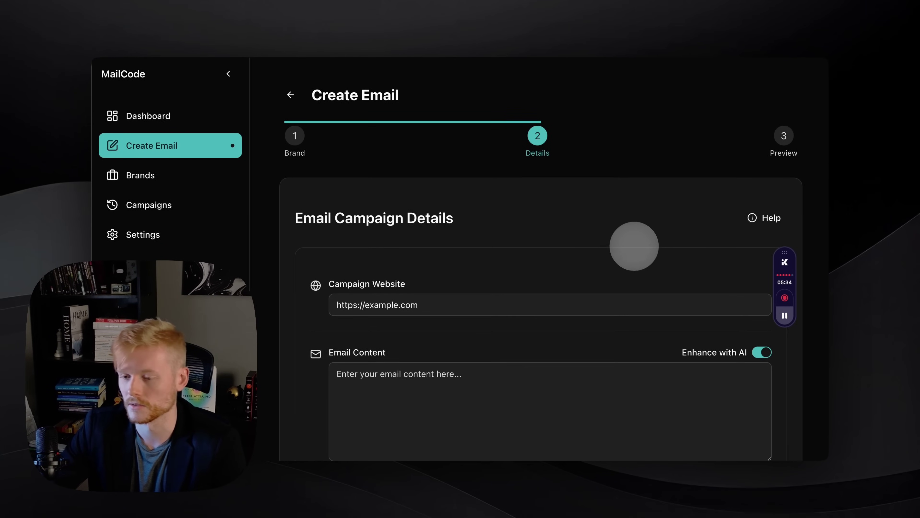
{"action": "scroll", "coordinate": [659, 206], "scroll_direction": "down", "scroll_amount": 2}
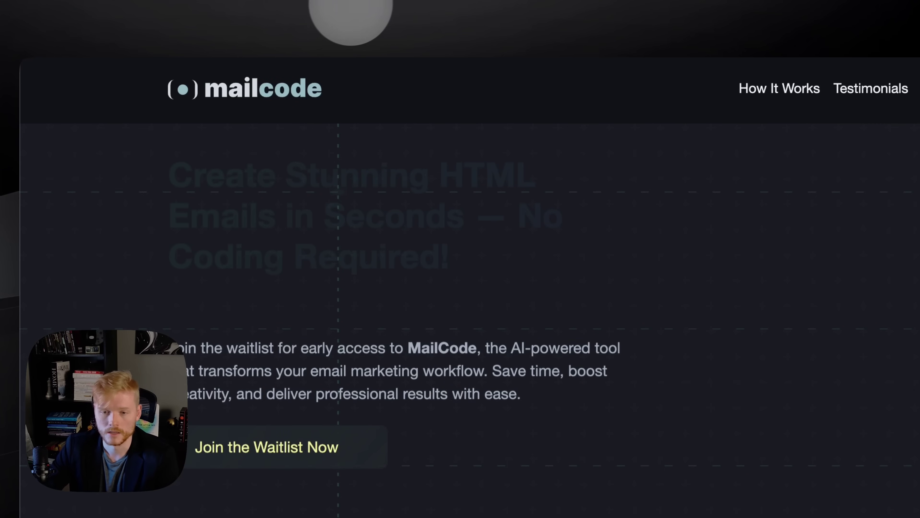
{"action": "key", "text": "super+c"}
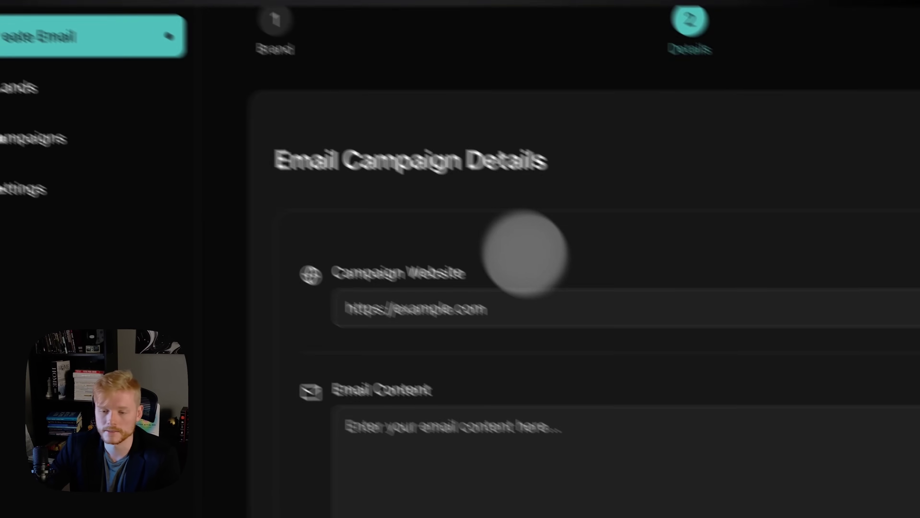
{"action": "left_click", "coordinate": [666, 359]}
{"action": "key", "text": "super+v"}
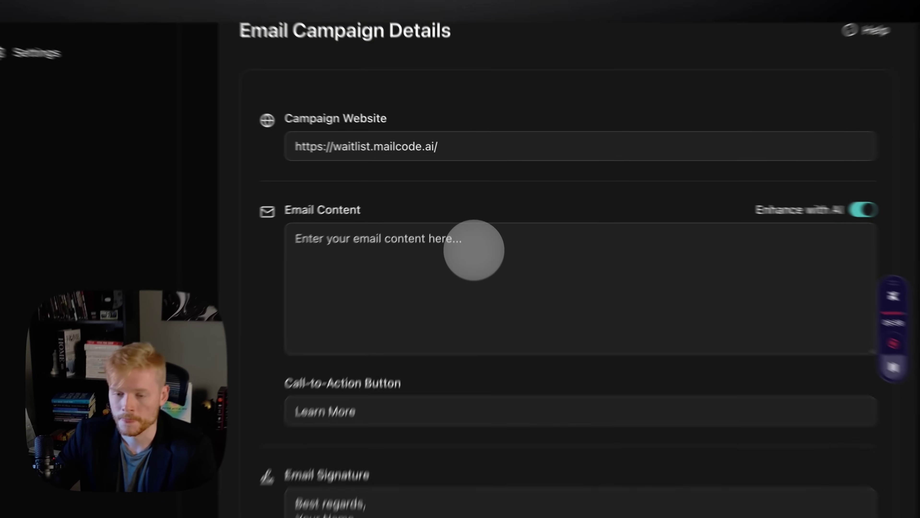
Paste the landing page's 'Join the waitlist for early access…' paragraph into Email Content
{"action": "left_click", "coordinate": [494, 333]}
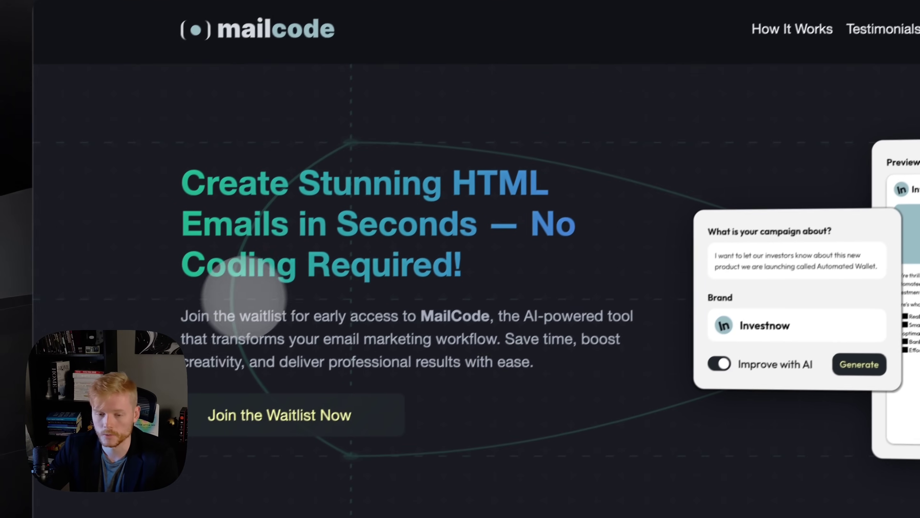
{"action": "left_click_drag", "start_coordinate": [195, 303], "coordinate": [526, 327]}
{"action": "left_click_drag", "start_coordinate": [466, 323], "coordinate": [526, 363]}
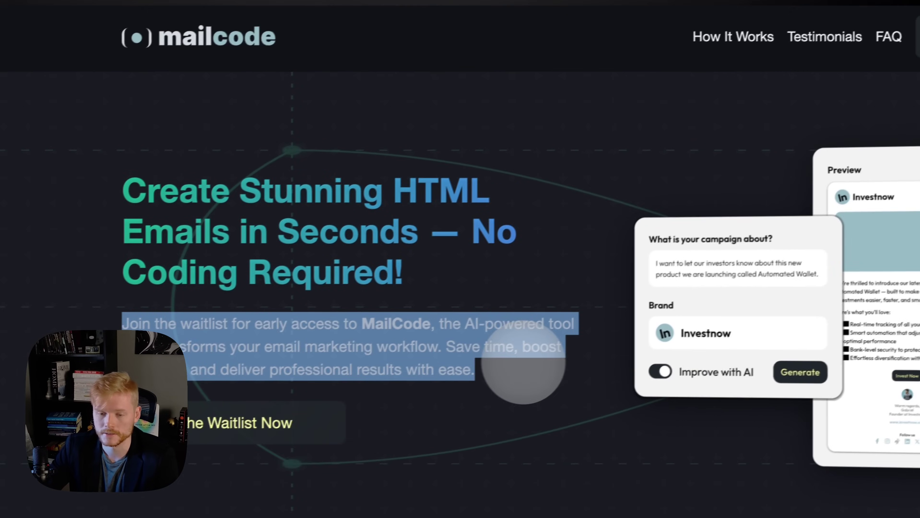
{"action": "key", "text": "super+c"}
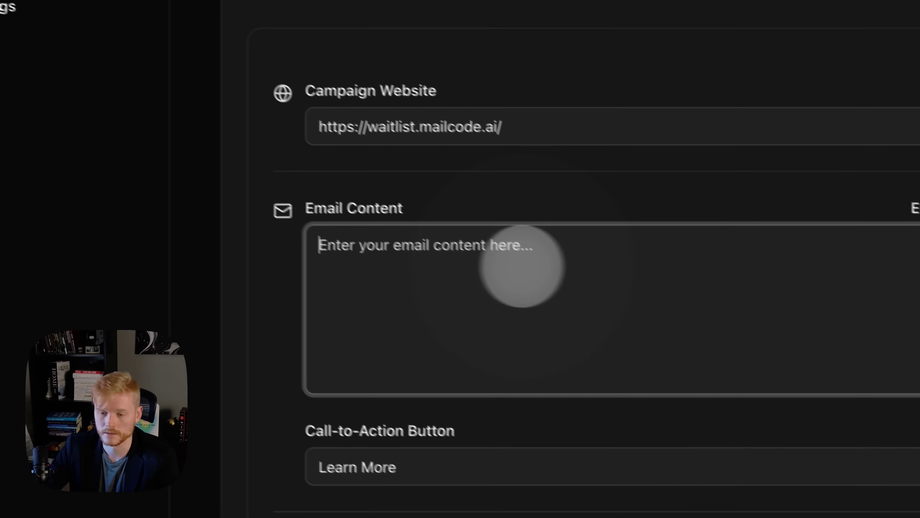
{"action": "key", "text": "super+v"}
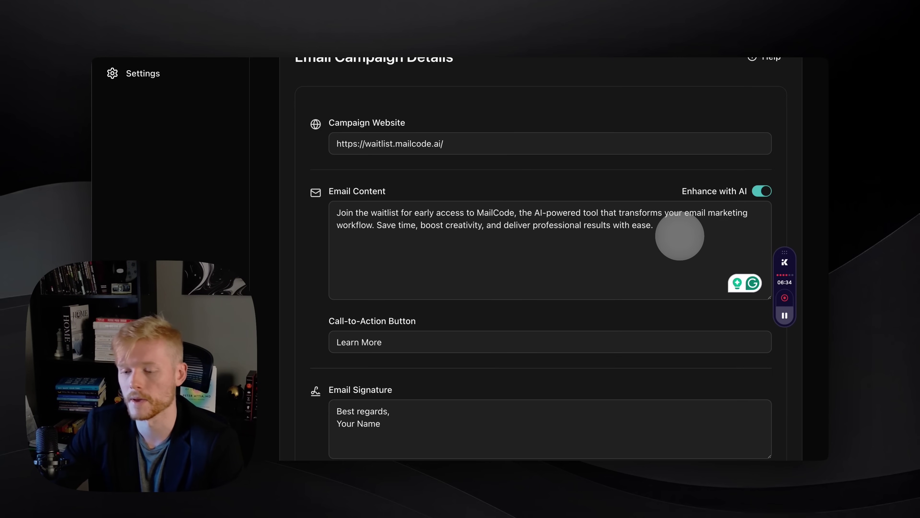
{"action": "triple_click", "coordinate": [438, 342]}
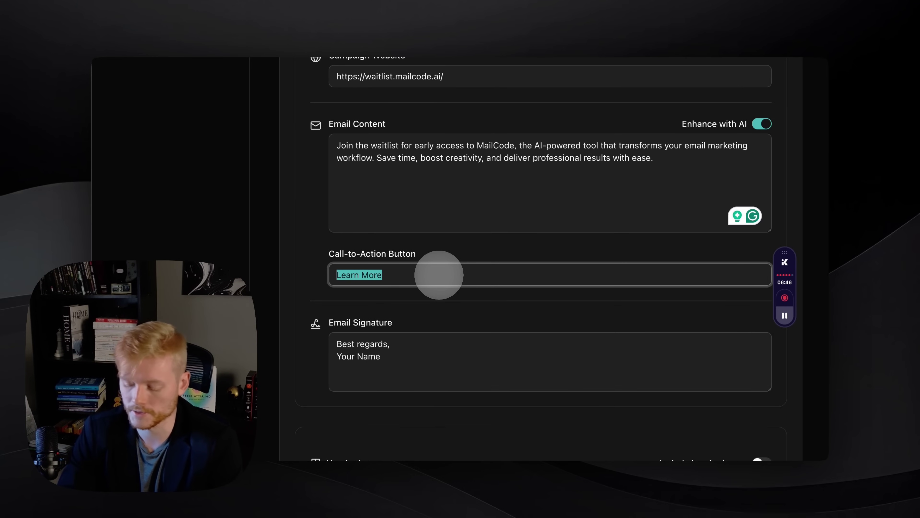
Set the call-to-action to 'Join the Waitlist' and rewrite the signature as 'Best regards,' plus the sender's name
{"action": "type", "text": "Join t"}
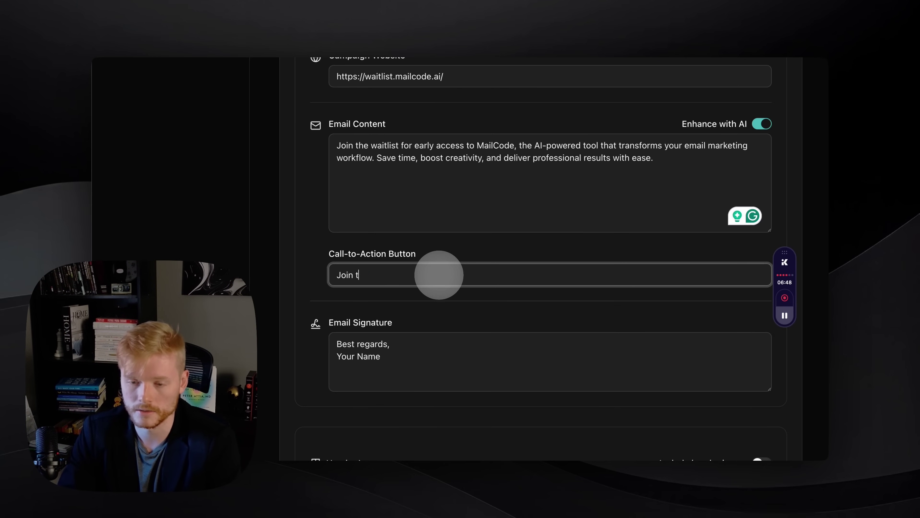
{"action": "type", "text": "he Waitlist"}
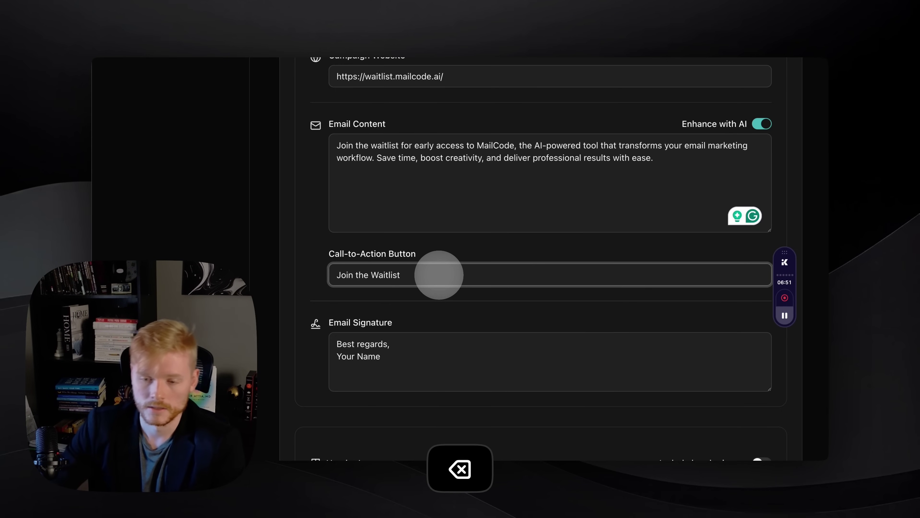
{"action": "scroll", "coordinate": [439, 274], "scroll_direction": "down", "scroll_amount": 2}
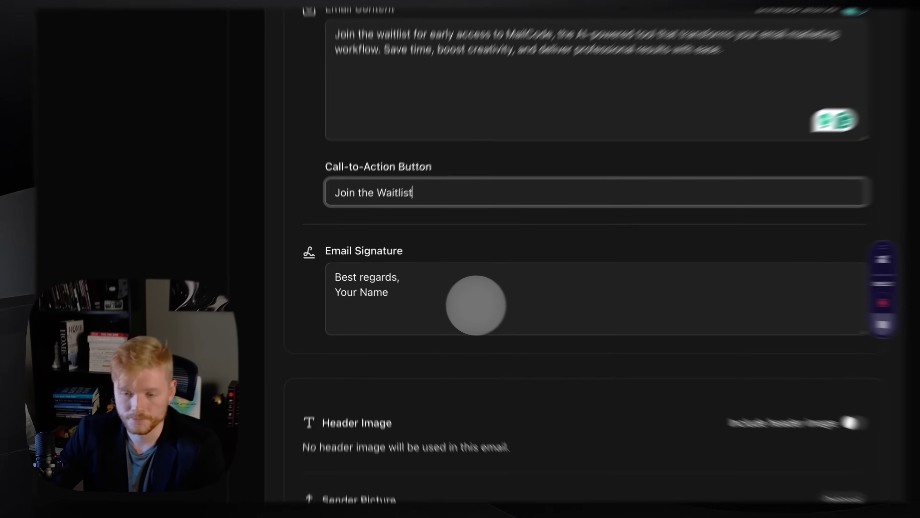
{"action": "left_click", "coordinate": [476, 306]}
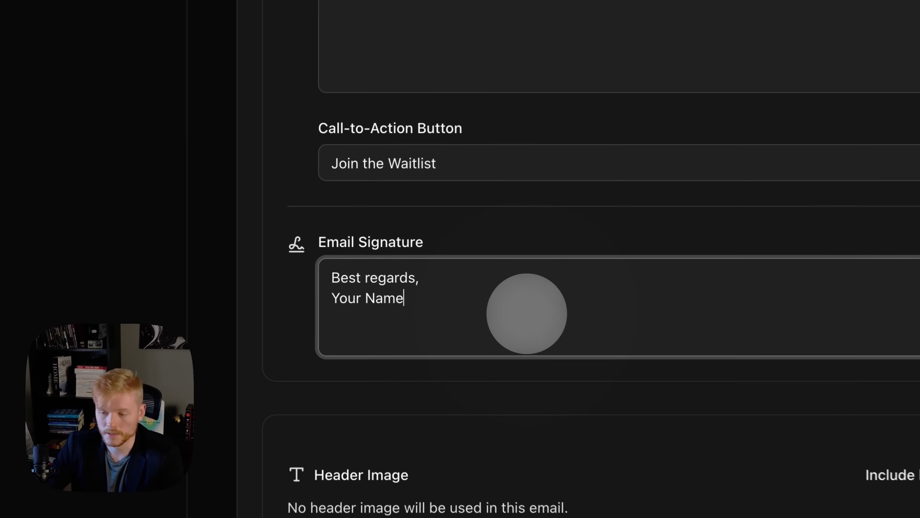
{"action": "scroll", "coordinate": [479, 304], "scroll_direction": "down", "scroll_amount": 1}
{"action": "left_click_drag", "start_coordinate": [455, 295], "coordinate": [328, 277]}
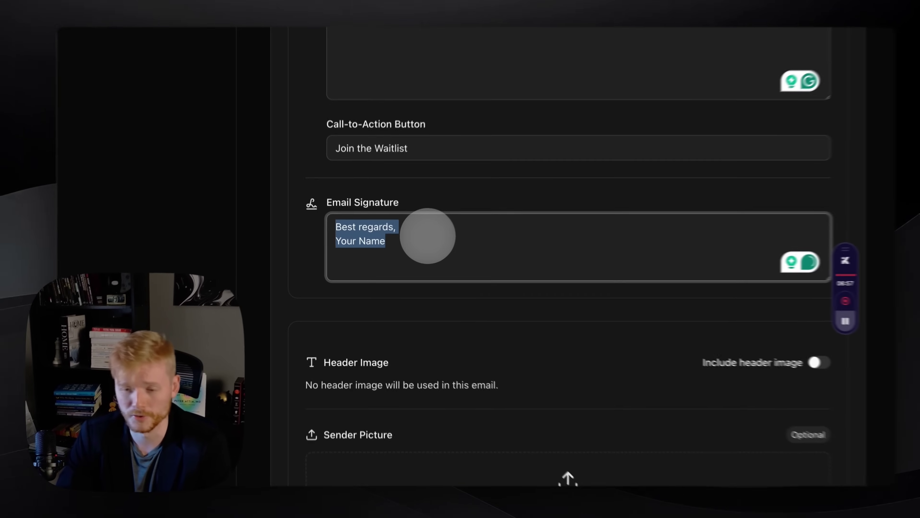
{"action": "type", "text": "Gabriel"}
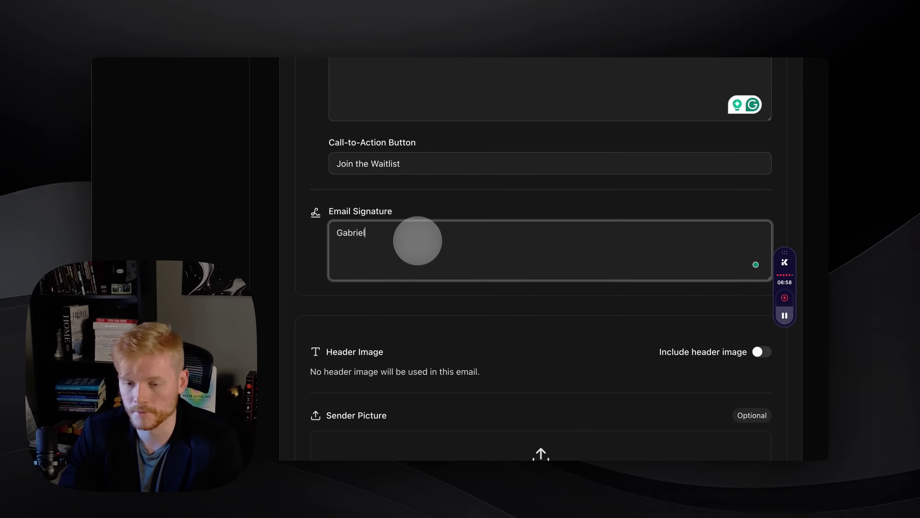
{"action": "type", "text": ","}
{"action": "key", "text": "Return"}
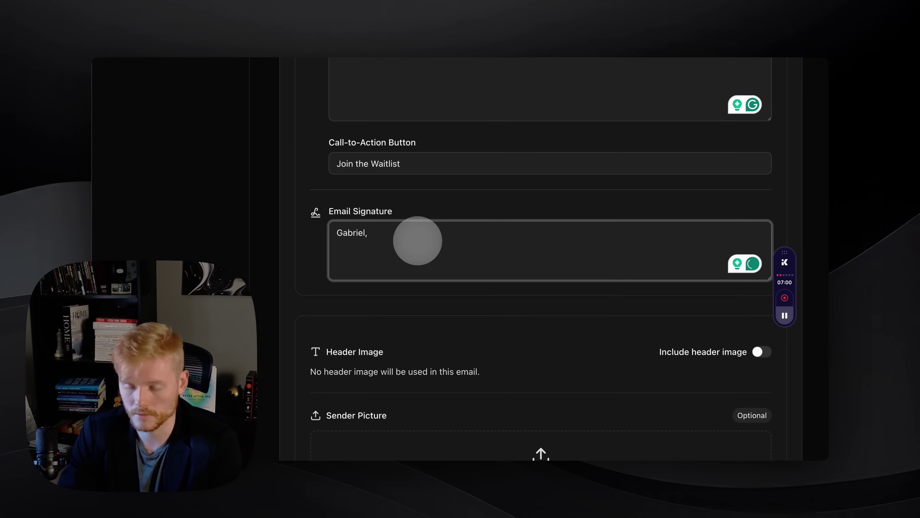
{"action": "key", "text": "BackSpace"}
{"action": "key", "text": "BackSpace"}
{"action": "key", "text": "BackSpace"}
{"action": "key", "text": "BackSpace"}
{"action": "key", "text": "BackSpace"}
{"action": "key", "text": "BackSpace"}
{"action": "key", "text": "BackSpace"}
{"action": "key", "text": "BackSpace"}
{"action": "key", "text": "BackSpace"}
{"action": "type", "text": "Best regards,"}
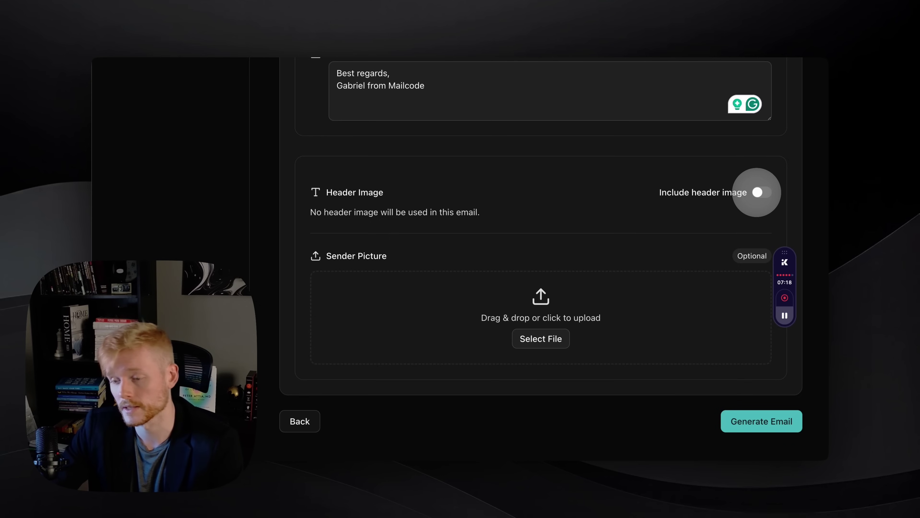
Switch on Include header image so it is fetched from the website or AI-generated
{"action": "left_click", "coordinate": [757, 192]}
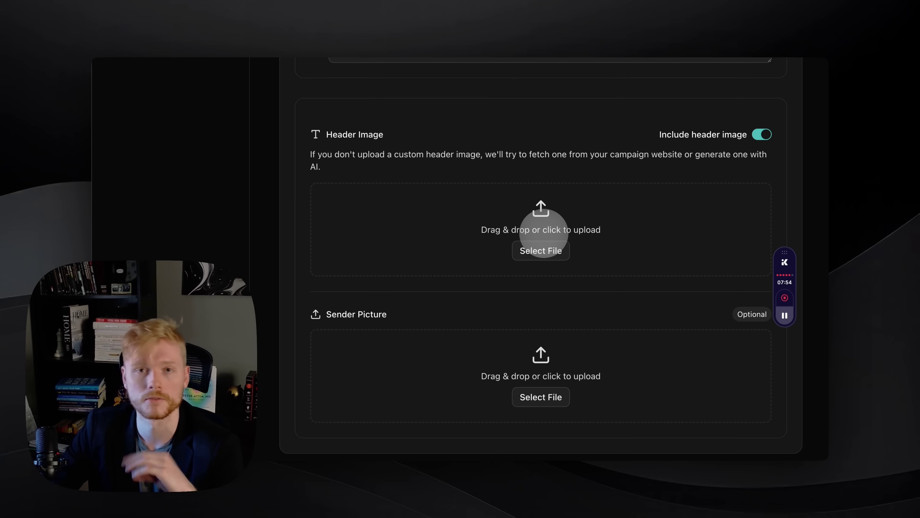
{"action": "scroll", "coordinate": [613, 283], "scroll_direction": "down", "scroll_amount": 3}
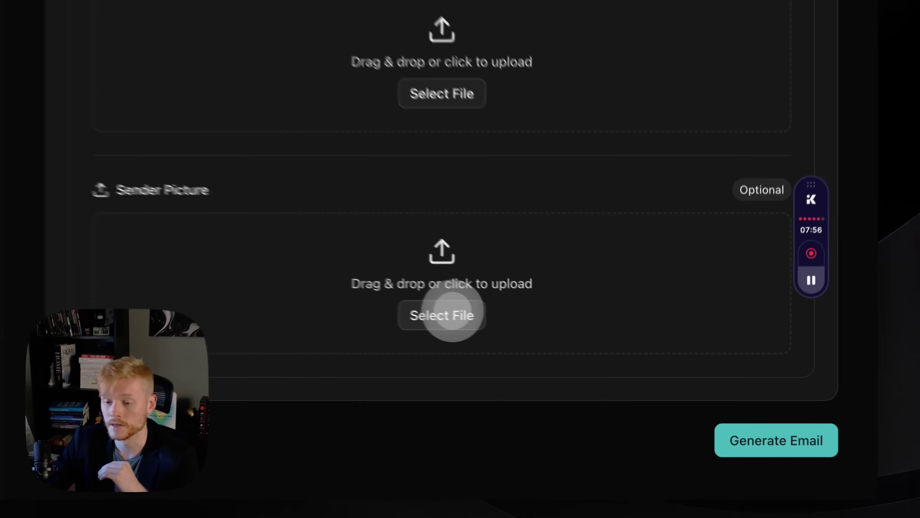
Upload Profile 2.png as the sender picture
{"action": "left_click", "coordinate": [547, 337]}
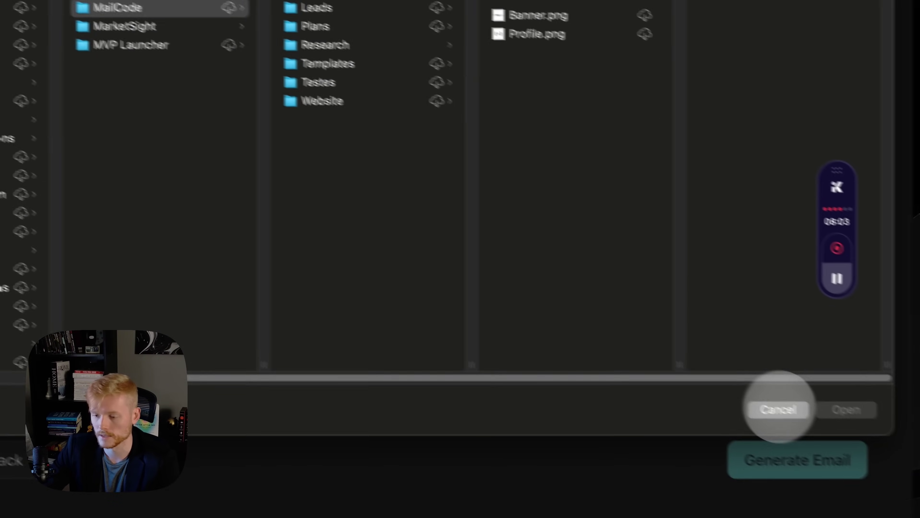
{"action": "left_click", "coordinate": [777, 408]}
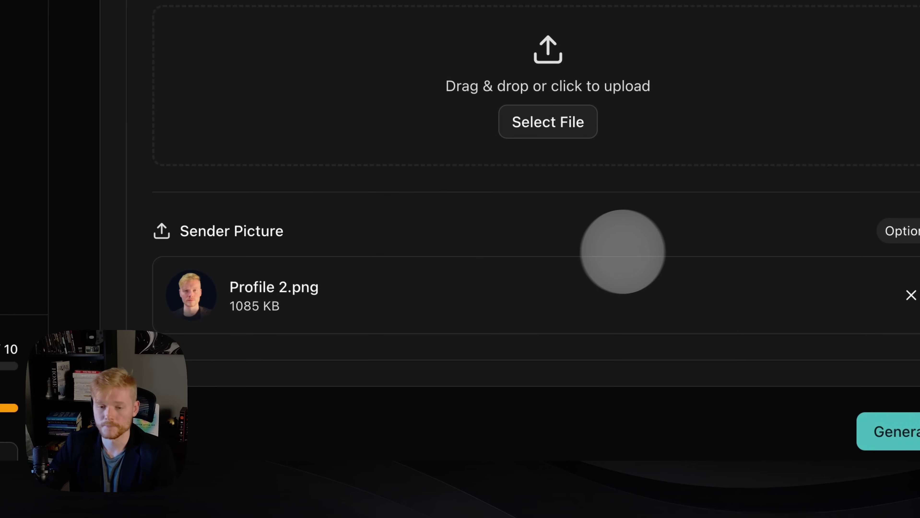
{"action": "scroll", "coordinate": [597, 251], "scroll_direction": "up", "scroll_amount": 10}
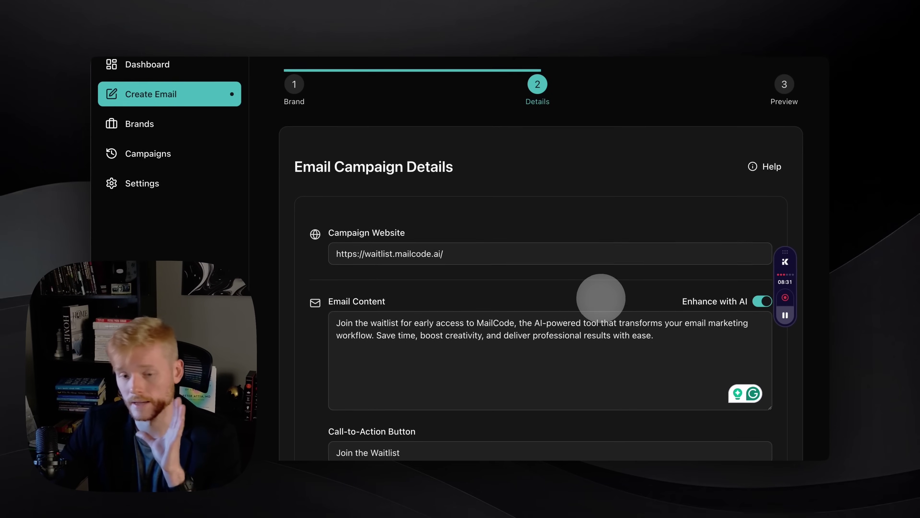
{"action": "scroll", "coordinate": [600, 296], "scroll_direction": "down", "scroll_amount": 4}
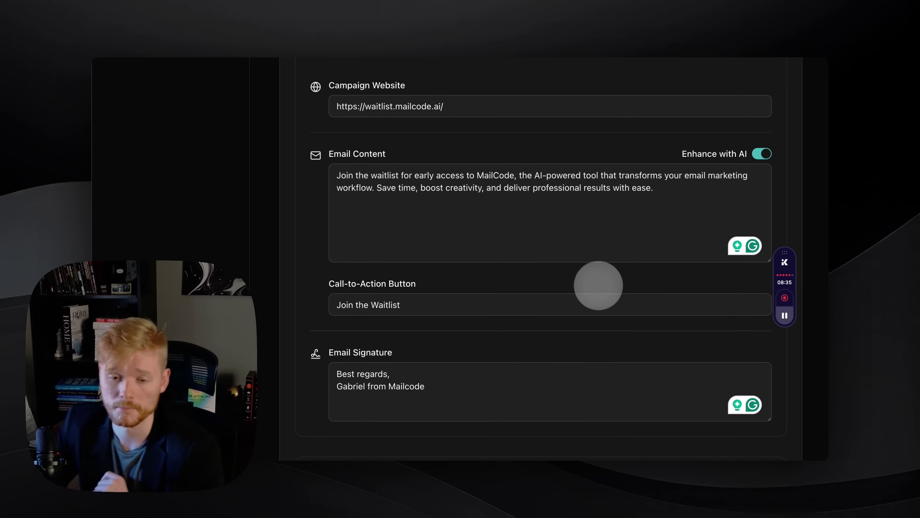
{"action": "scroll", "coordinate": [598, 285], "scroll_direction": "down", "scroll_amount": 2}
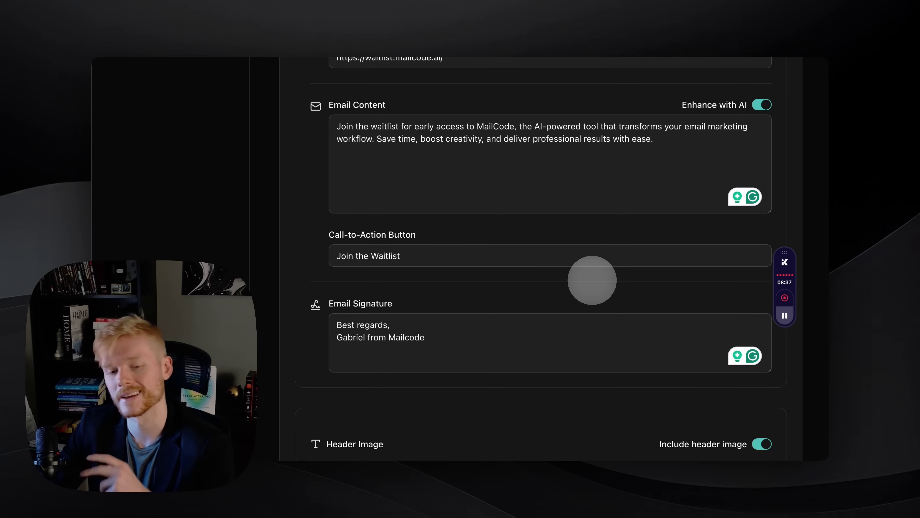
{"action": "scroll", "coordinate": [606, 251], "scroll_direction": "down", "scroll_amount": 3}
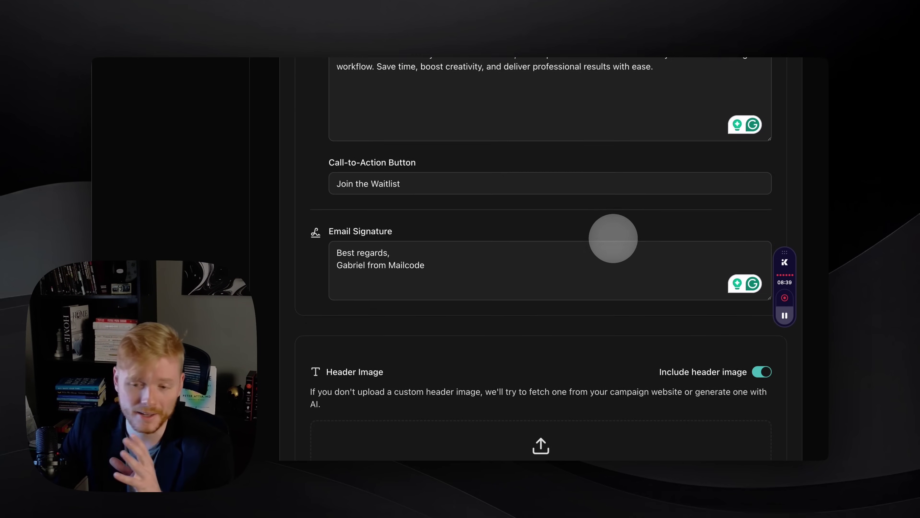
{"action": "scroll", "coordinate": [614, 239], "scroll_direction": "down", "scroll_amount": 7}
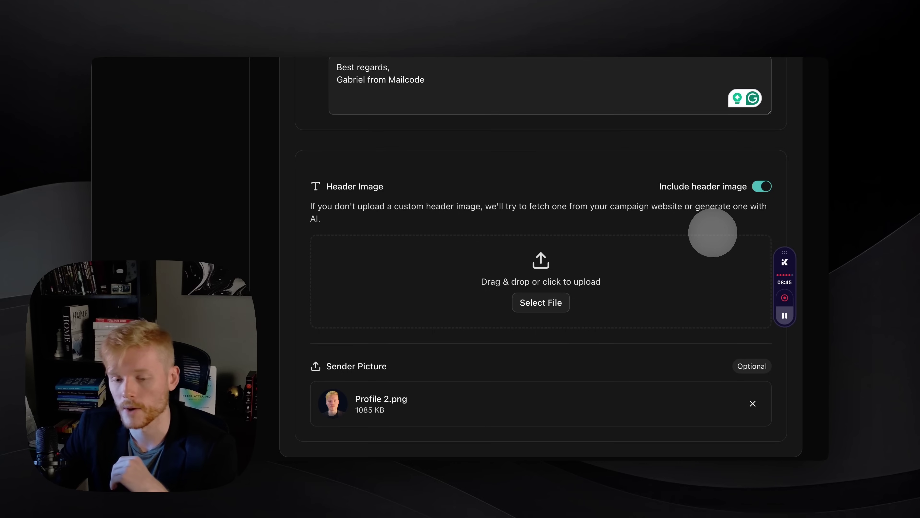
{"action": "scroll", "coordinate": [647, 262], "scroll_direction": "down", "scroll_amount": 2}
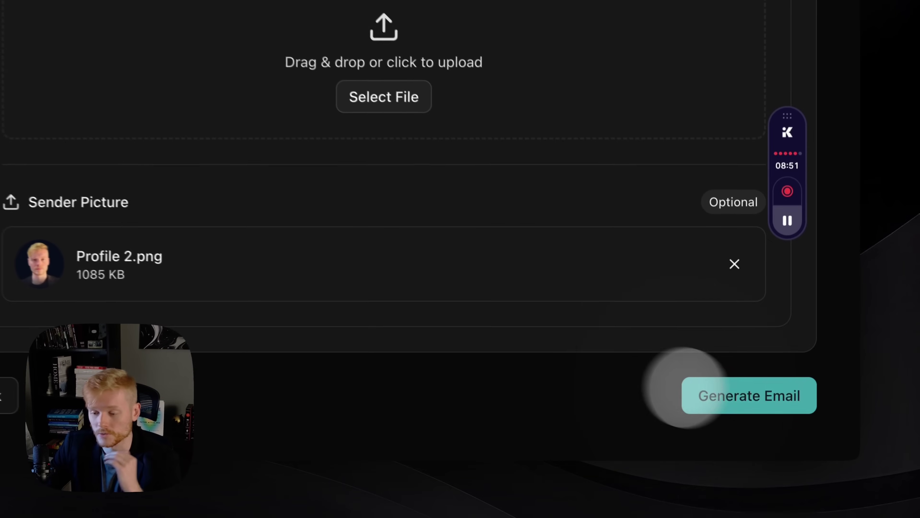
Generate the email and load its preview with the waitlist pitch, bullets and 'Join the Waitlist' button
{"action": "left_click", "coordinate": [756, 399]}
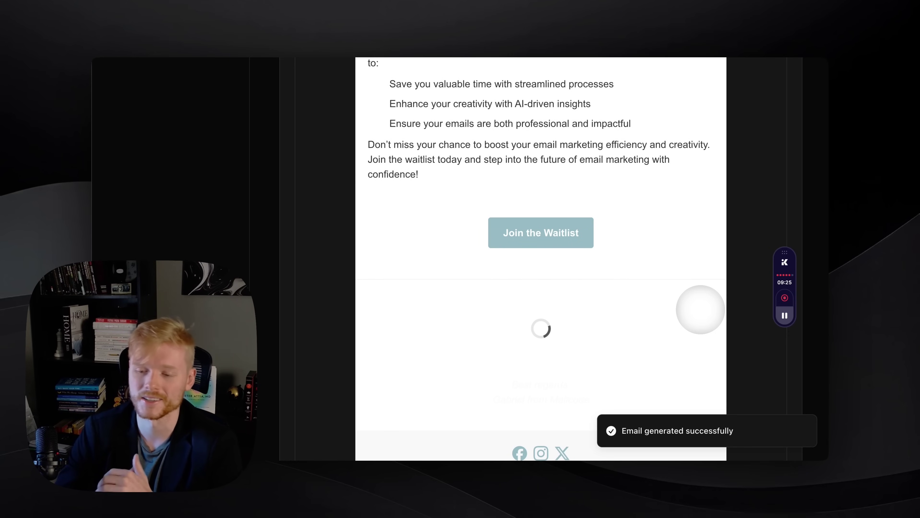
{"action": "scroll", "coordinate": [672, 265], "scroll_direction": "up", "scroll_amount": 10}
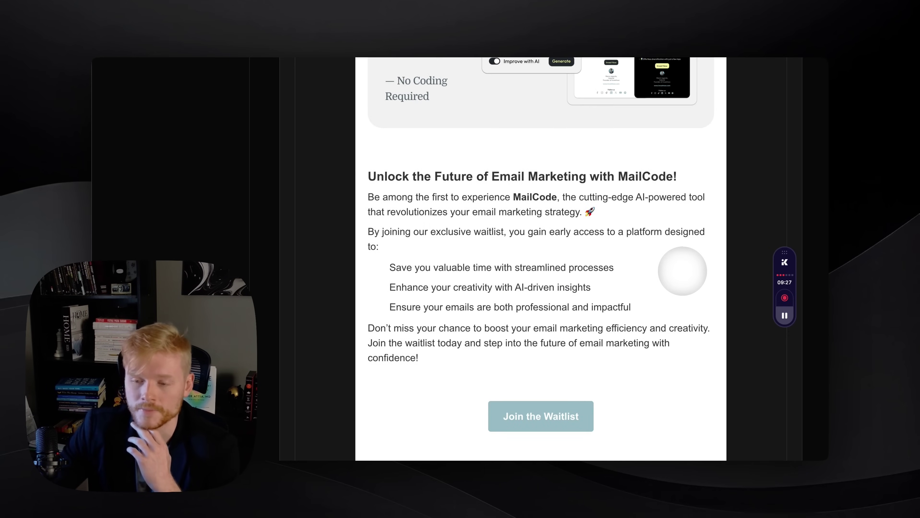
{"action": "scroll", "coordinate": [684, 281], "scroll_direction": "up", "scroll_amount": 5}
{"action": "scroll", "coordinate": [694, 287], "scroll_direction": "down", "scroll_amount": 2}
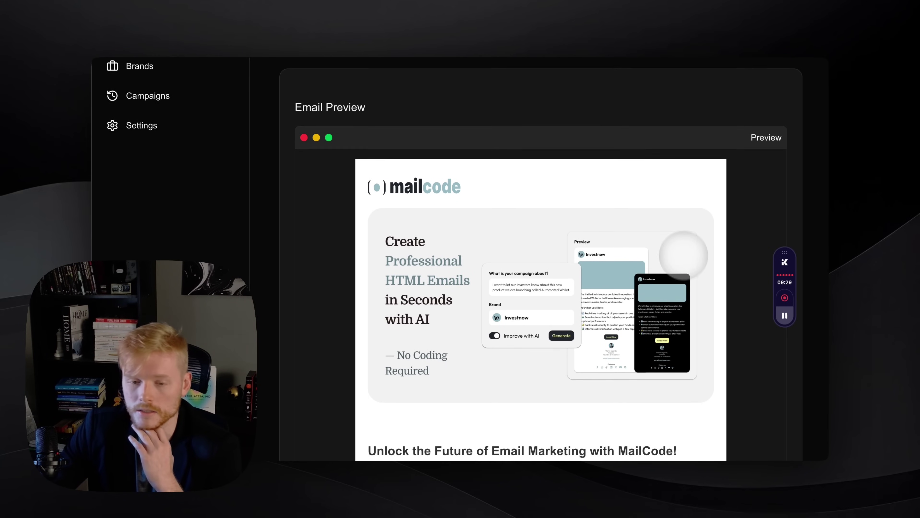
{"action": "scroll", "coordinate": [681, 241], "scroll_direction": "down", "scroll_amount": 1}
{"action": "scroll", "coordinate": [493, 185], "scroll_direction": "down", "scroll_amount": 5}
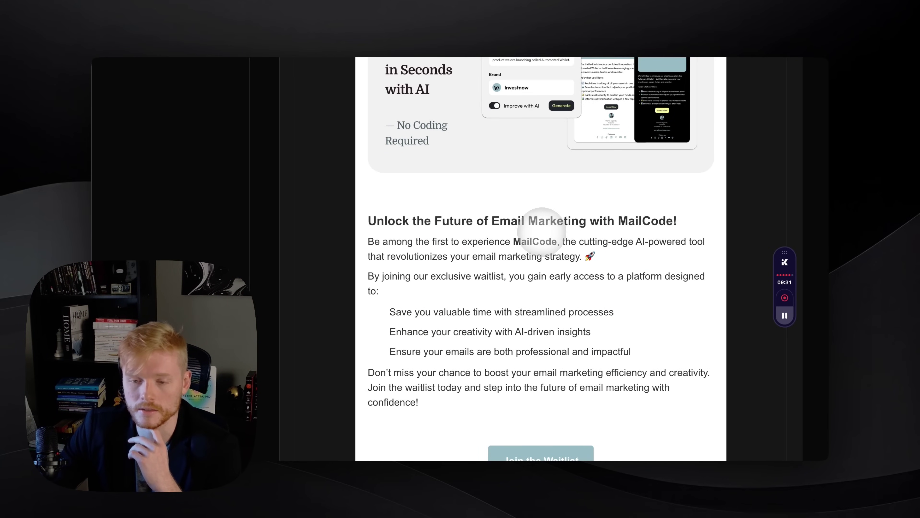
{"action": "scroll", "coordinate": [530, 236], "scroll_direction": "up", "scroll_amount": 4}
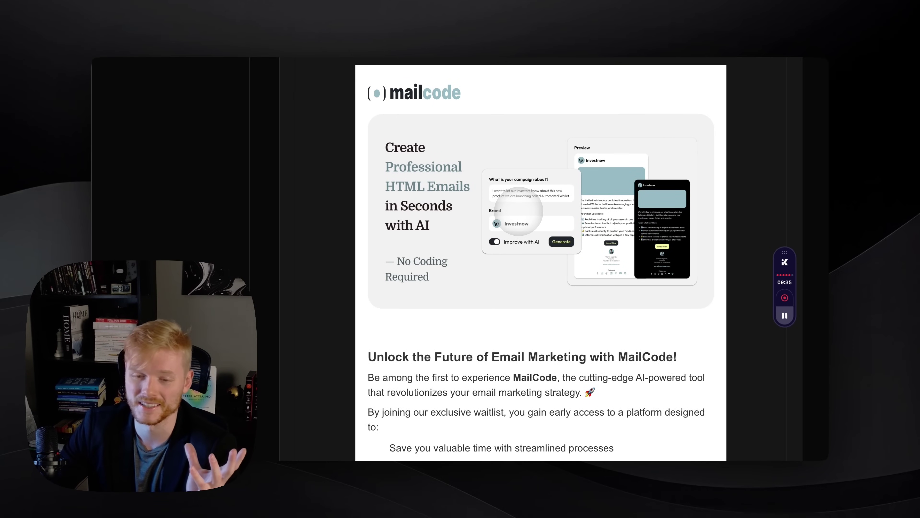
{"action": "scroll", "coordinate": [519, 211], "scroll_direction": "down", "scroll_amount": 5}
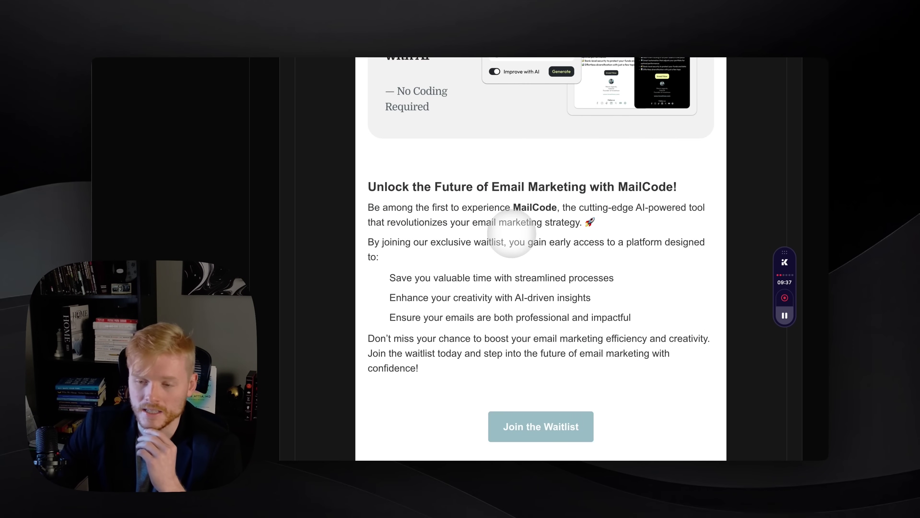
{"action": "scroll", "coordinate": [529, 213], "scroll_direction": "down", "scroll_amount": 1}
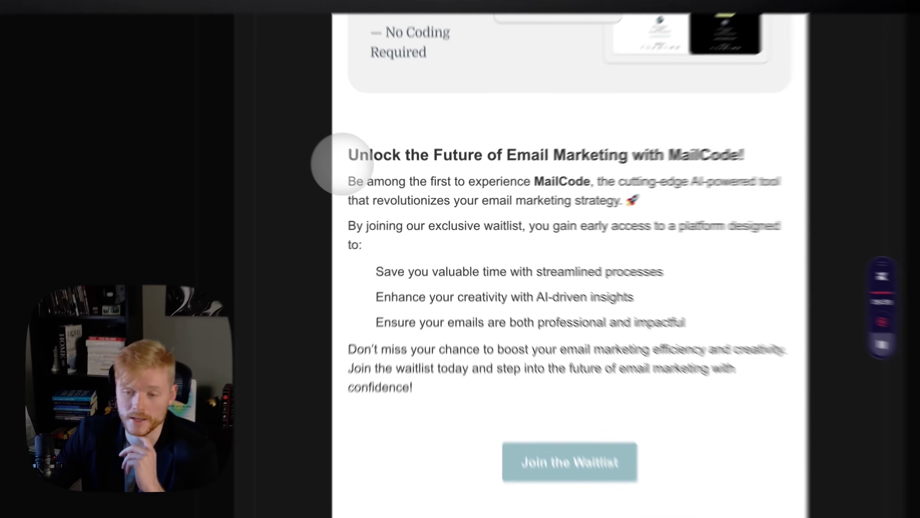
{"action": "left_click_drag", "start_coordinate": [365, 167], "coordinate": [637, 347]}
{"action": "left_click", "coordinate": [635, 341]}
{"action": "scroll", "coordinate": [505, 295], "scroll_direction": "down", "scroll_amount": 4}
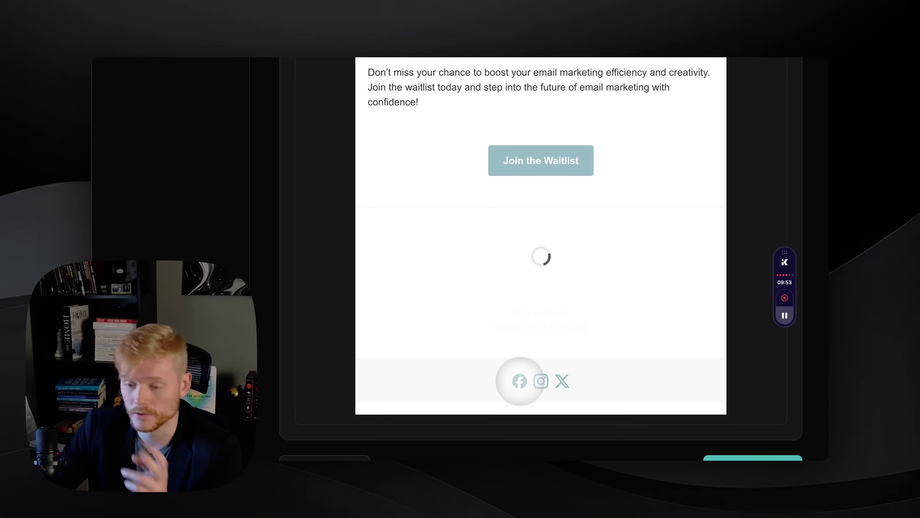
{"action": "scroll", "coordinate": [555, 362], "scroll_direction": "down", "scroll_amount": 1}
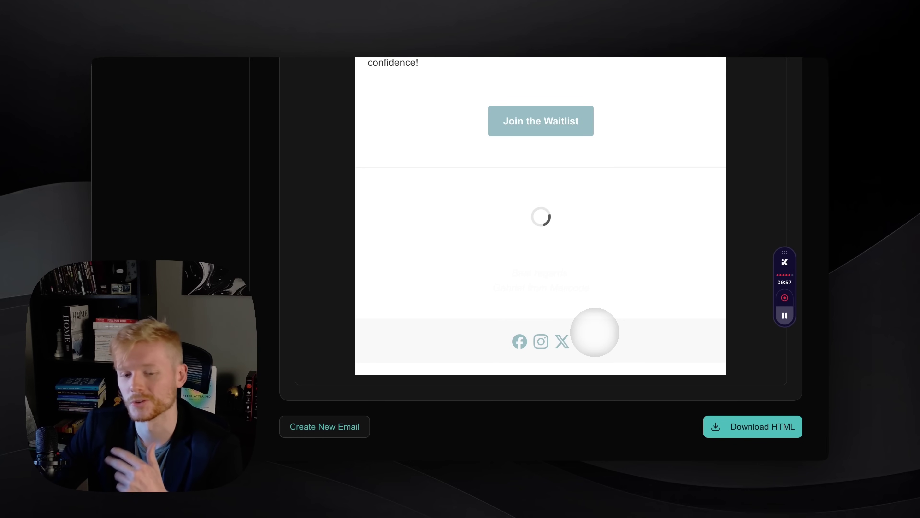
{"action": "scroll", "coordinate": [596, 328], "scroll_direction": "up", "scroll_amount": 10}
{"action": "scroll", "coordinate": [602, 316], "scroll_direction": "down", "scroll_amount": 10}
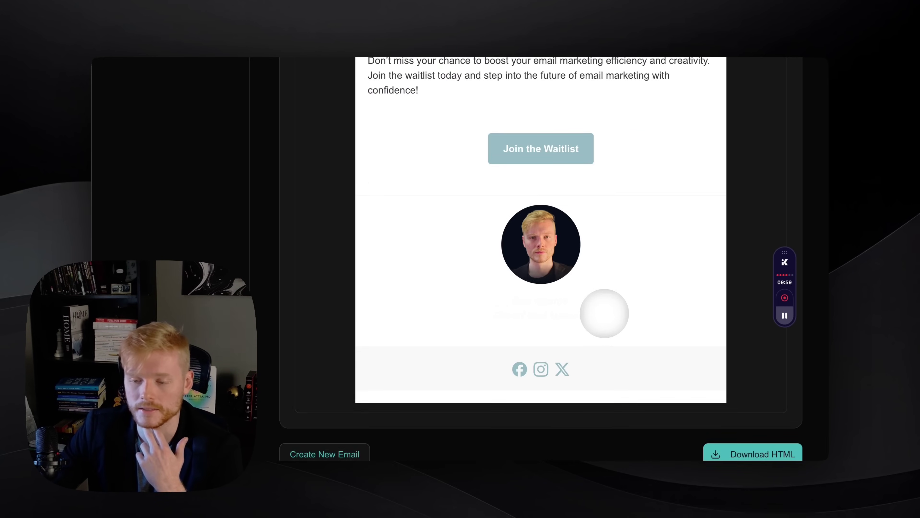
{"action": "scroll", "coordinate": [602, 313], "scroll_direction": "up", "scroll_amount": 1}
{"action": "scroll", "coordinate": [657, 377], "scroll_direction": "down", "scroll_amount": 2}
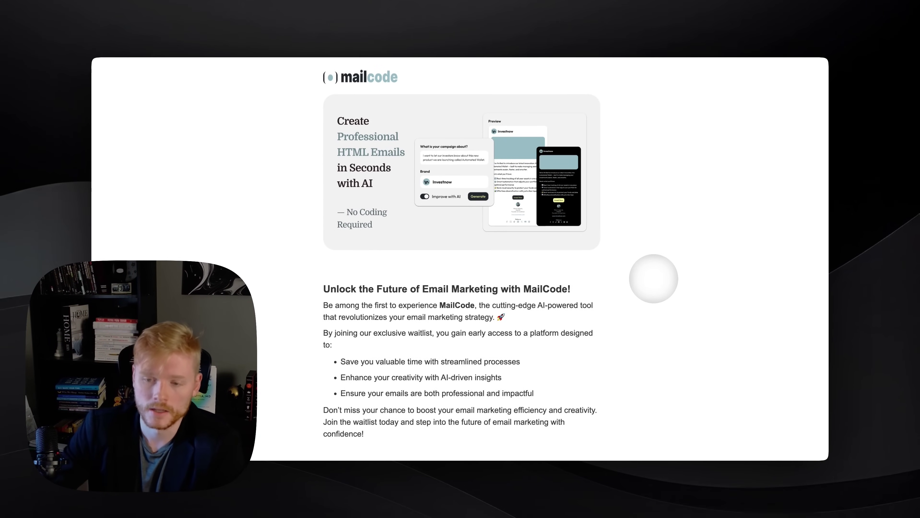
Inspect the downloaded email in Chrome DevTools and narrow the viewport to about 379 px
{"action": "scroll", "coordinate": [610, 274], "scroll_direction": "down", "scroll_amount": 6}
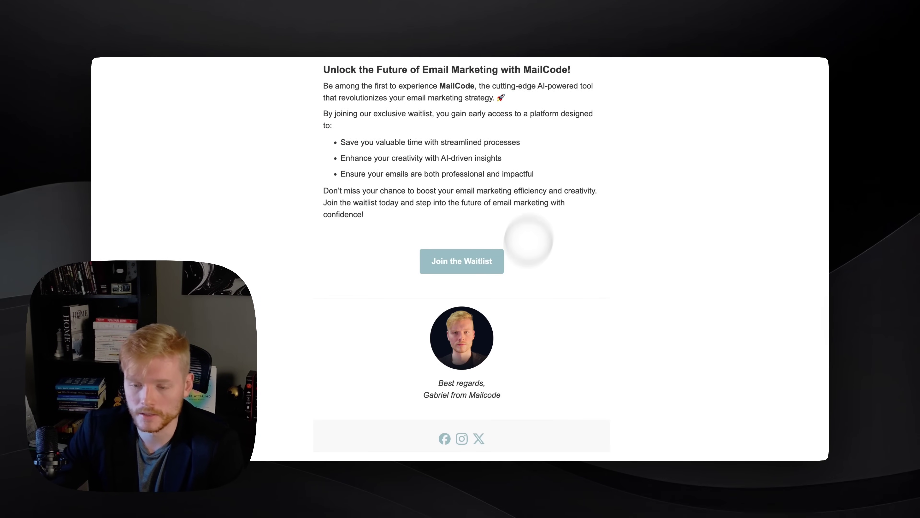
{"action": "scroll", "coordinate": [515, 379], "scroll_direction": "up", "scroll_amount": 5}
{"action": "right_click", "coordinate": [614, 193]}
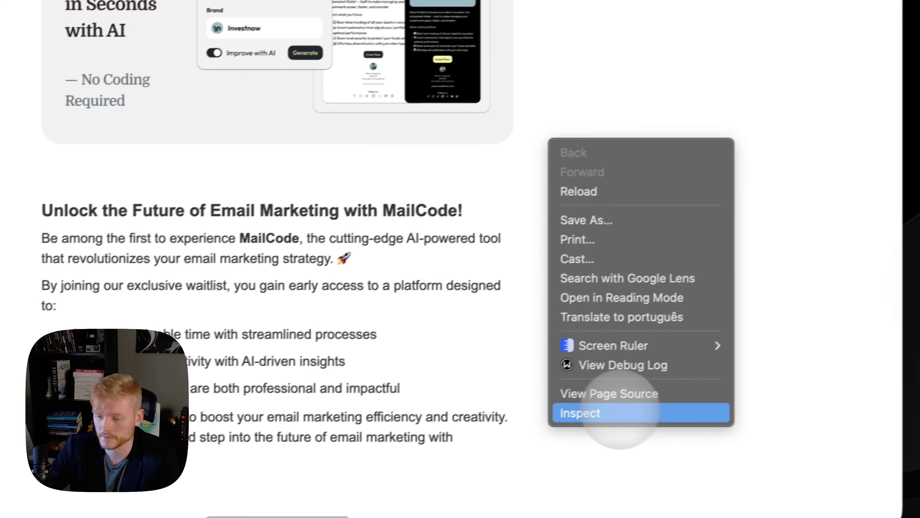
{"action": "left_click", "coordinate": [653, 353]}
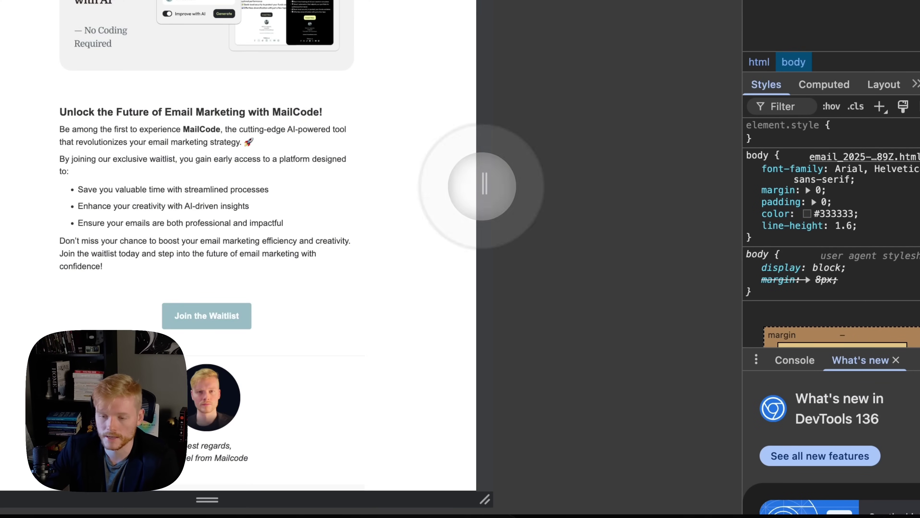
{"action": "left_click_drag", "start_coordinate": [485, 184], "coordinate": [397, 181]}
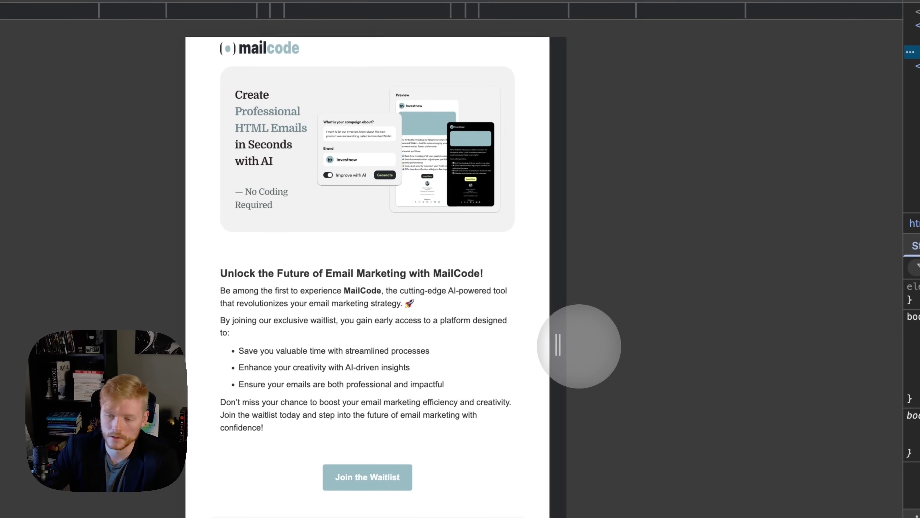
{"action": "left_click_drag", "start_coordinate": [579, 347], "coordinate": [474, 267]}
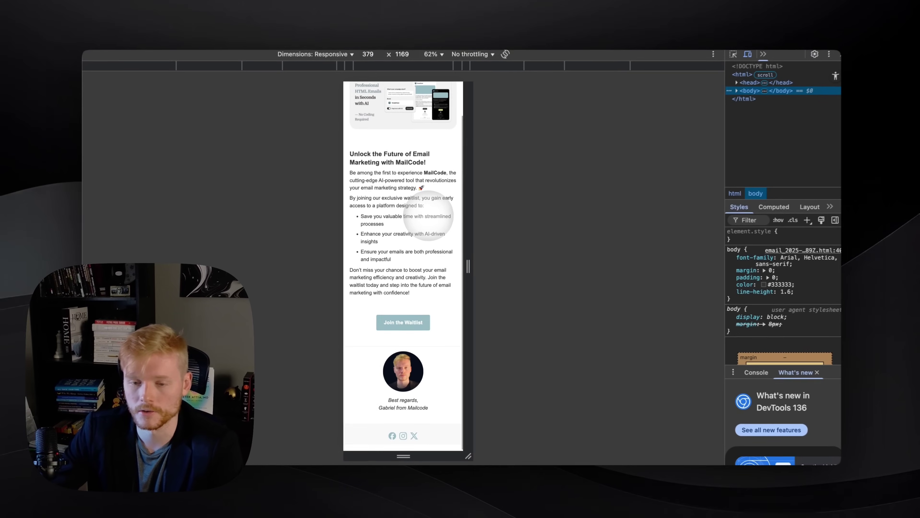
{"action": "scroll", "coordinate": [428, 216], "scroll_direction": "up", "scroll_amount": 3}
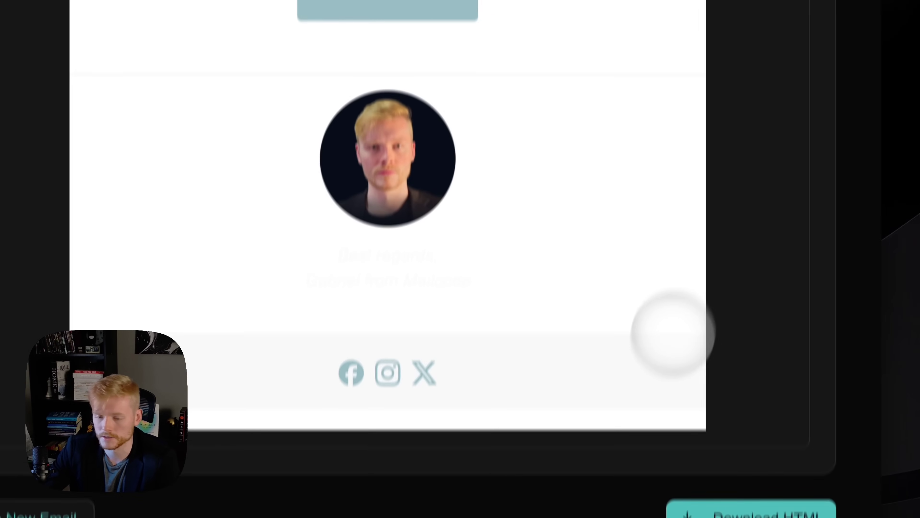
Highlight the dashboard's Total Brands and Total Campaigns counts (both 1), then view the campaign list
{"action": "scroll", "coordinate": [668, 209], "scroll_direction": "up", "scroll_amount": 15}
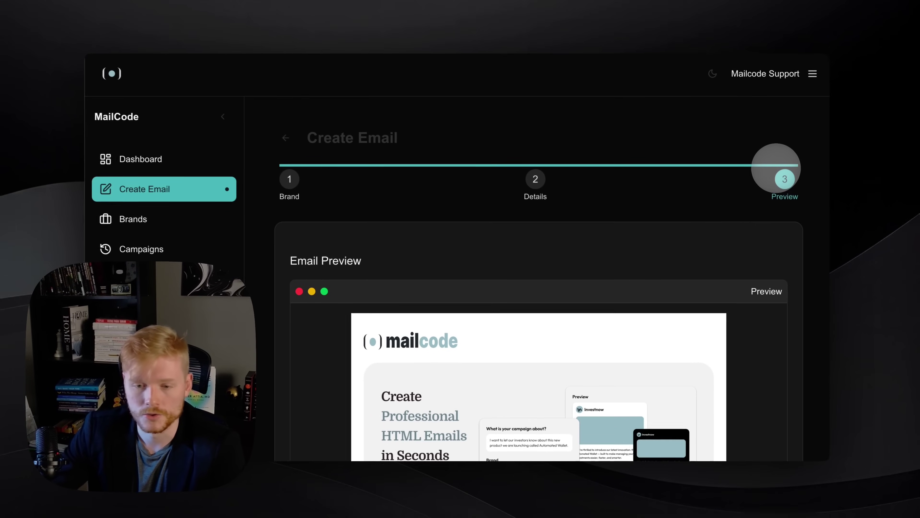
{"action": "scroll", "coordinate": [818, 171], "scroll_direction": "down", "scroll_amount": 10}
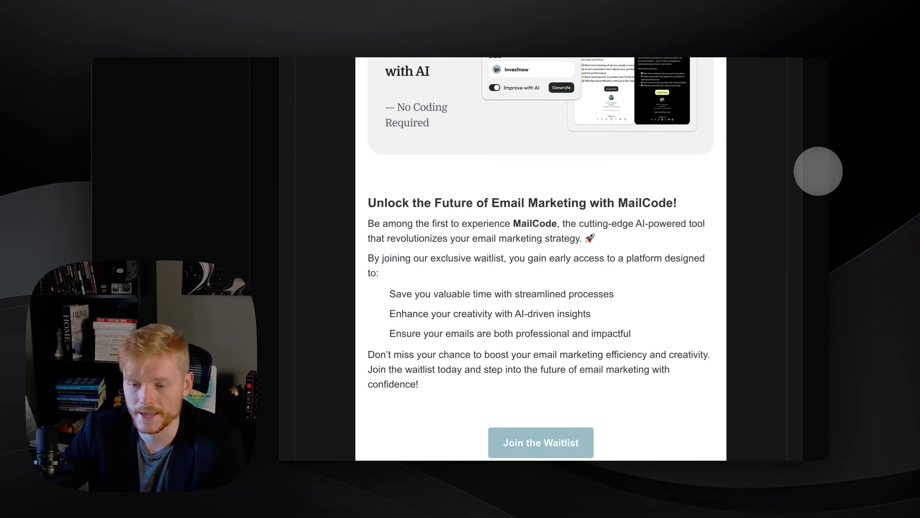
{"action": "scroll", "coordinate": [813, 181], "scroll_direction": "down", "scroll_amount": 5}
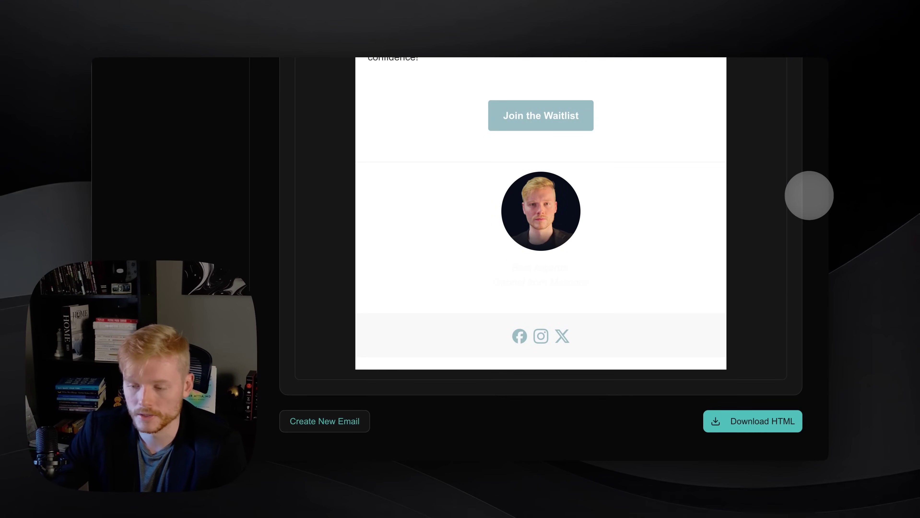
{"action": "scroll", "coordinate": [804, 290], "scroll_direction": "up", "scroll_amount": 15}
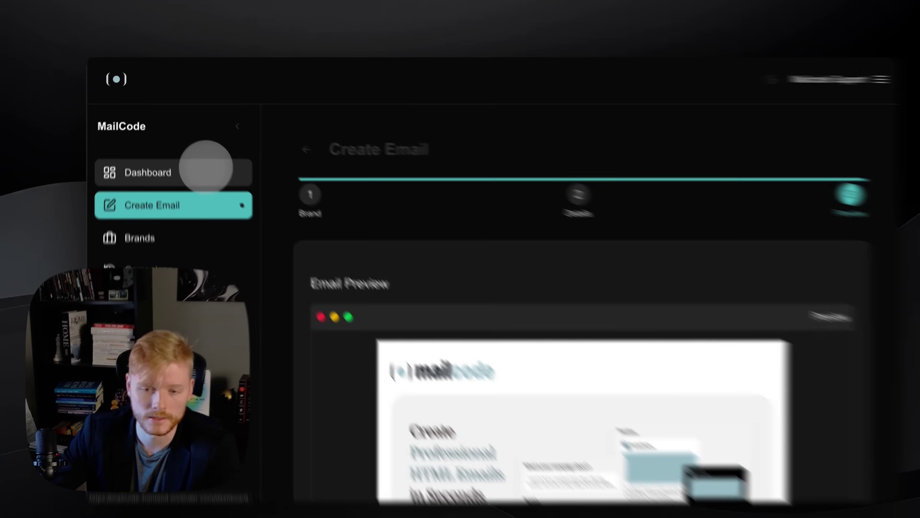
{"action": "left_click", "coordinate": [205, 163]}
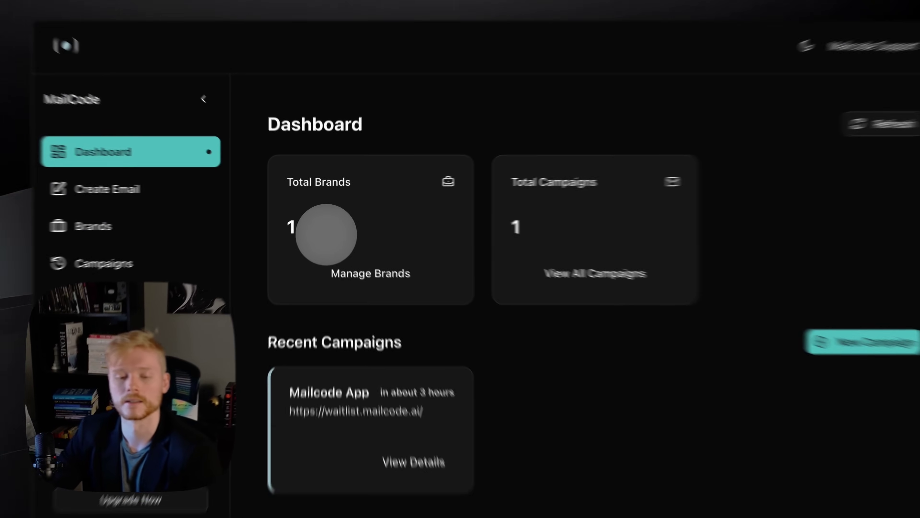
{"action": "double_click", "coordinate": [290, 228]}
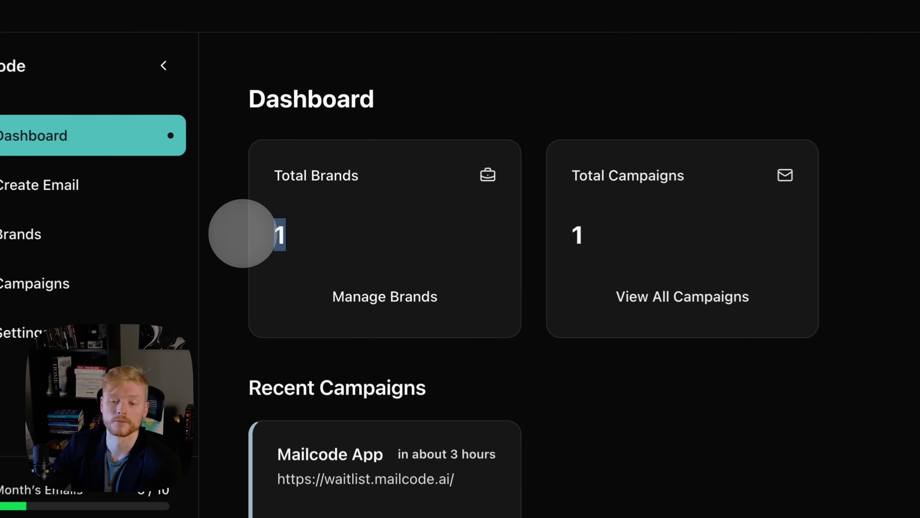
{"action": "left_click", "coordinate": [560, 225]}
{"action": "double_click", "coordinate": [514, 228]}
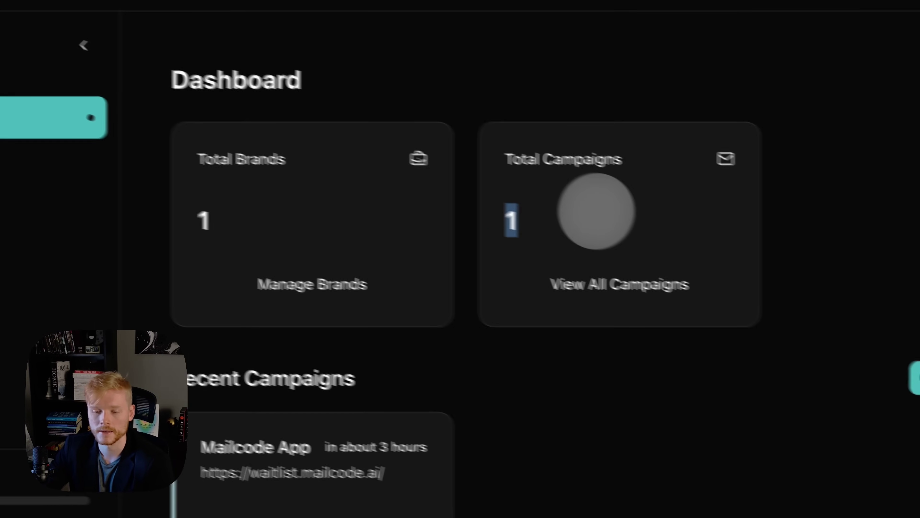
{"action": "left_click", "coordinate": [640, 239]}
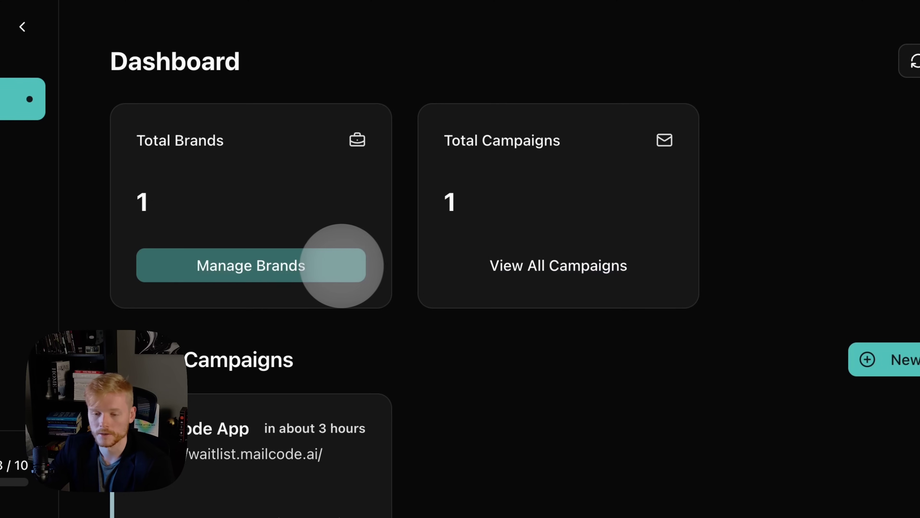
{"action": "left_click", "coordinate": [555, 264]}
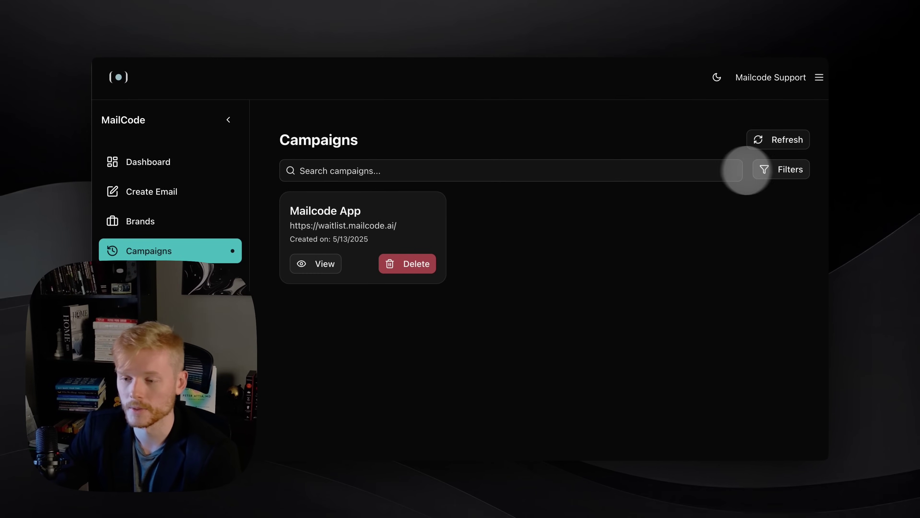
{"action": "left_click", "coordinate": [762, 169]}
{"action": "left_click", "coordinate": [775, 171]}
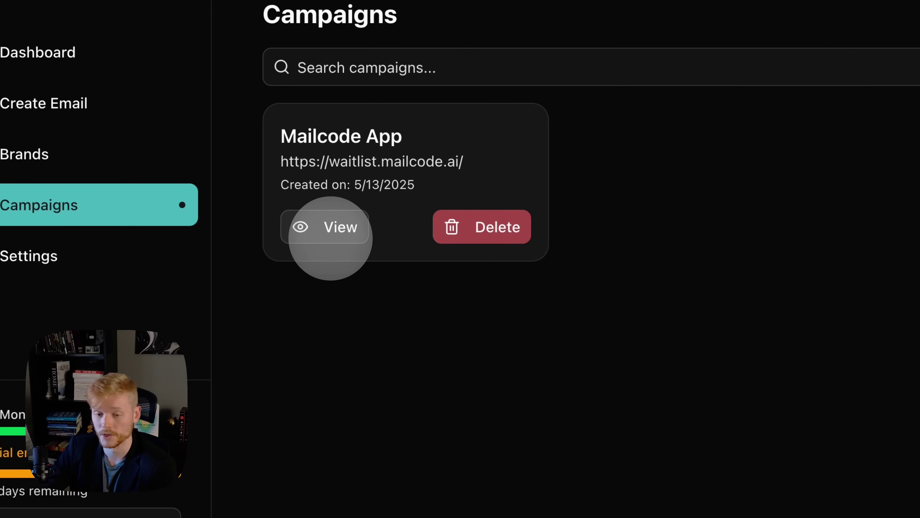
{"action": "left_click", "coordinate": [329, 227]}
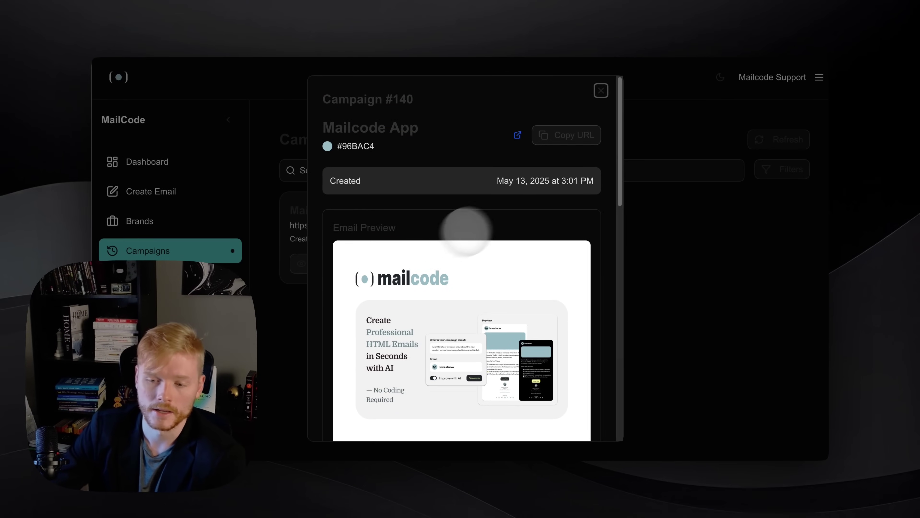
{"action": "scroll", "coordinate": [508, 221], "scroll_direction": "down", "scroll_amount": 10}
{"action": "scroll", "coordinate": [543, 276], "scroll_direction": "down", "scroll_amount": 5}
{"action": "scroll", "coordinate": [551, 288], "scroll_direction": "up", "scroll_amount": 20}
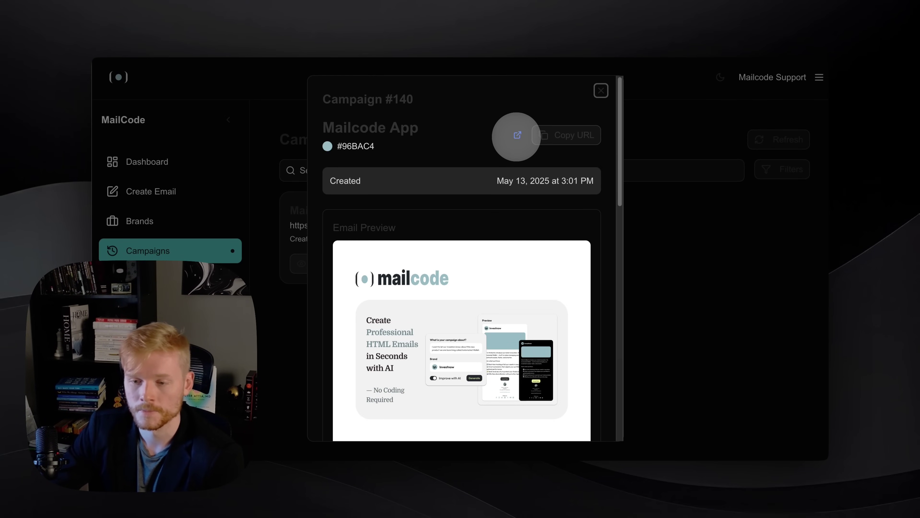
{"action": "scroll", "coordinate": [590, 180], "scroll_direction": "down", "scroll_amount": 15}
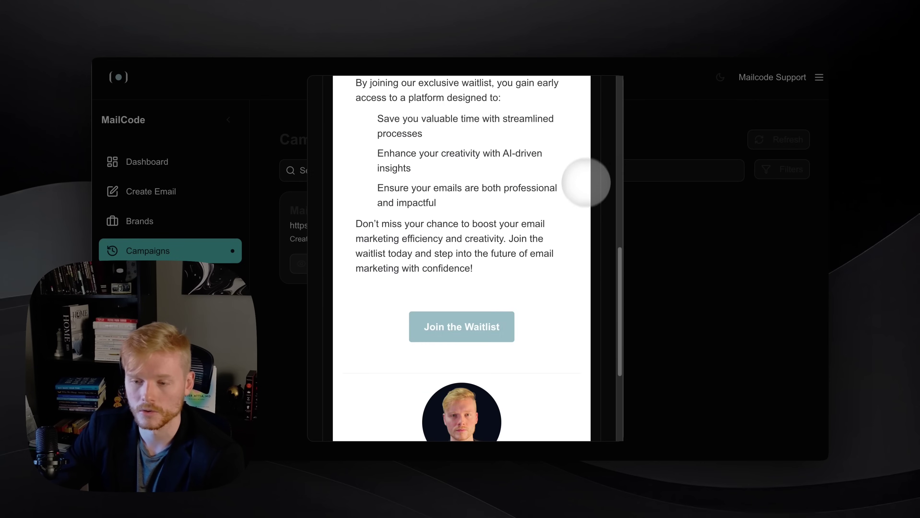
{"action": "scroll", "coordinate": [579, 293], "scroll_direction": "up", "scroll_amount": 15}
{"action": "left_click", "coordinate": [600, 91]}
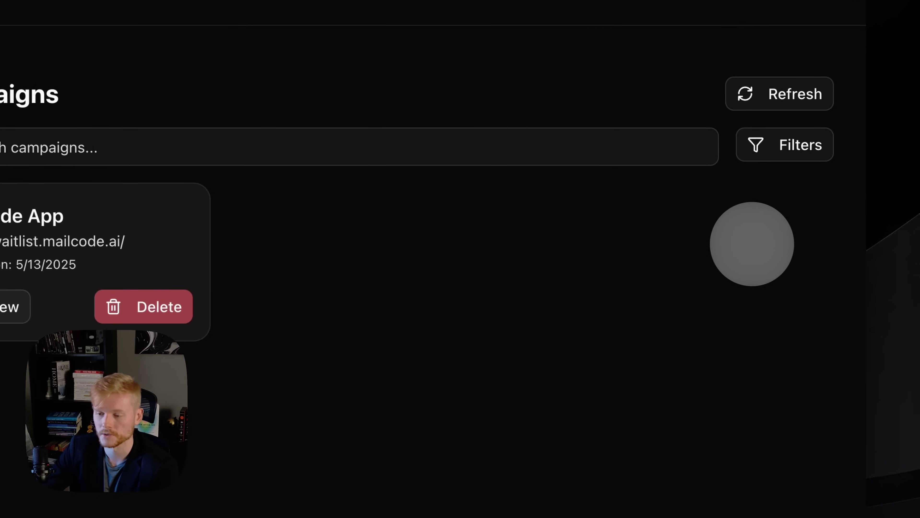
{"action": "left_click", "coordinate": [479, 255]}
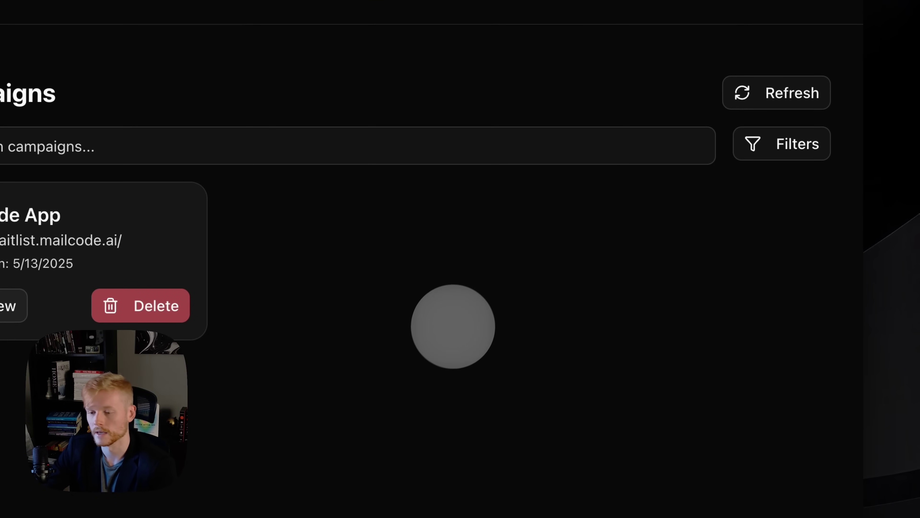